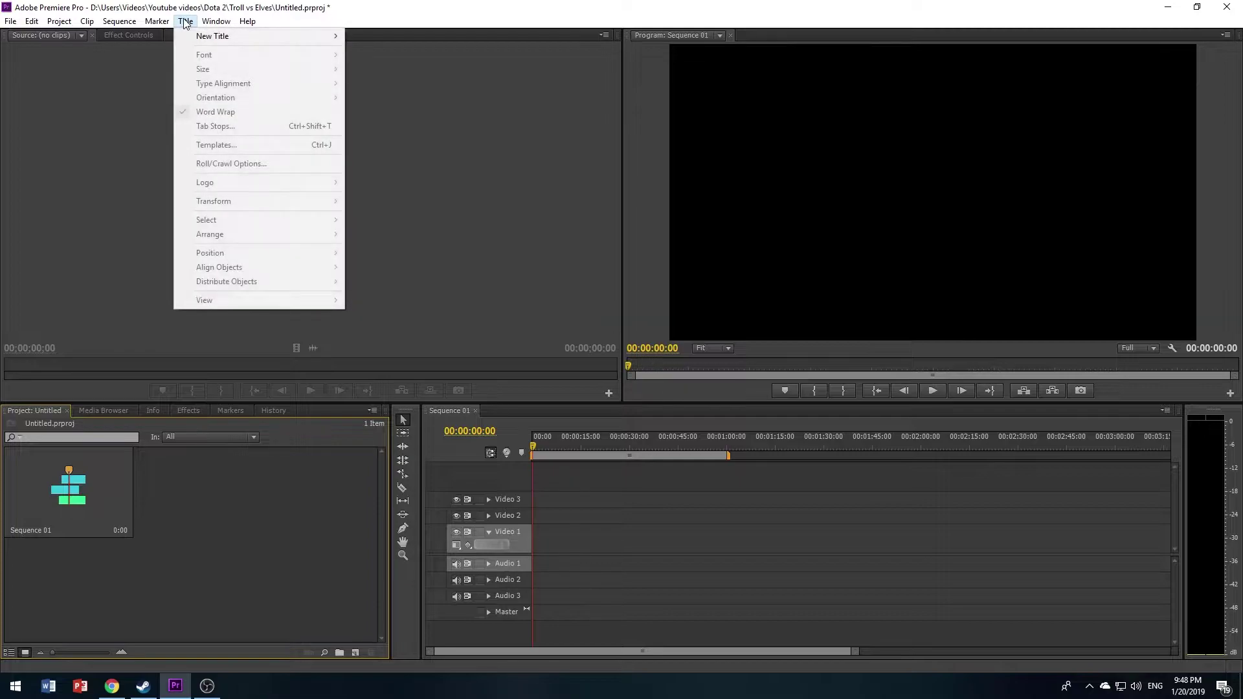
Create a default still title at 1920 × 1080 and 60 fps, named Title 02, and move its editor window clear of the corner
mouse_move(214, 37)
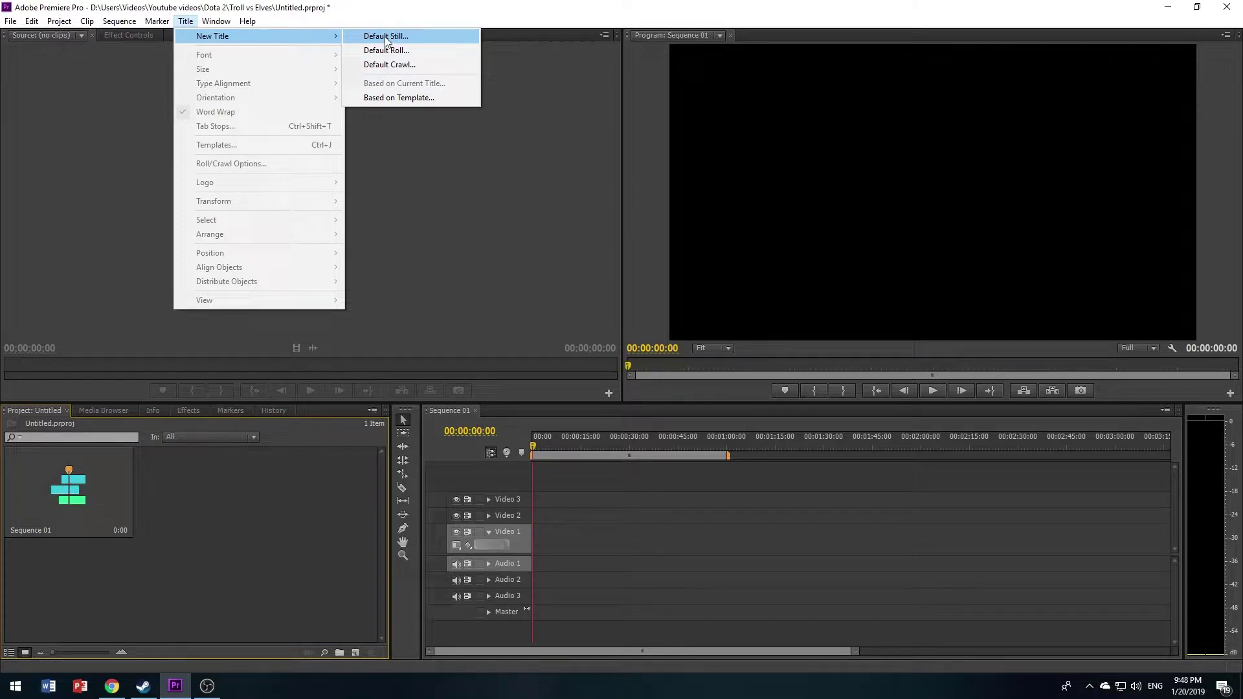
click(386, 37)
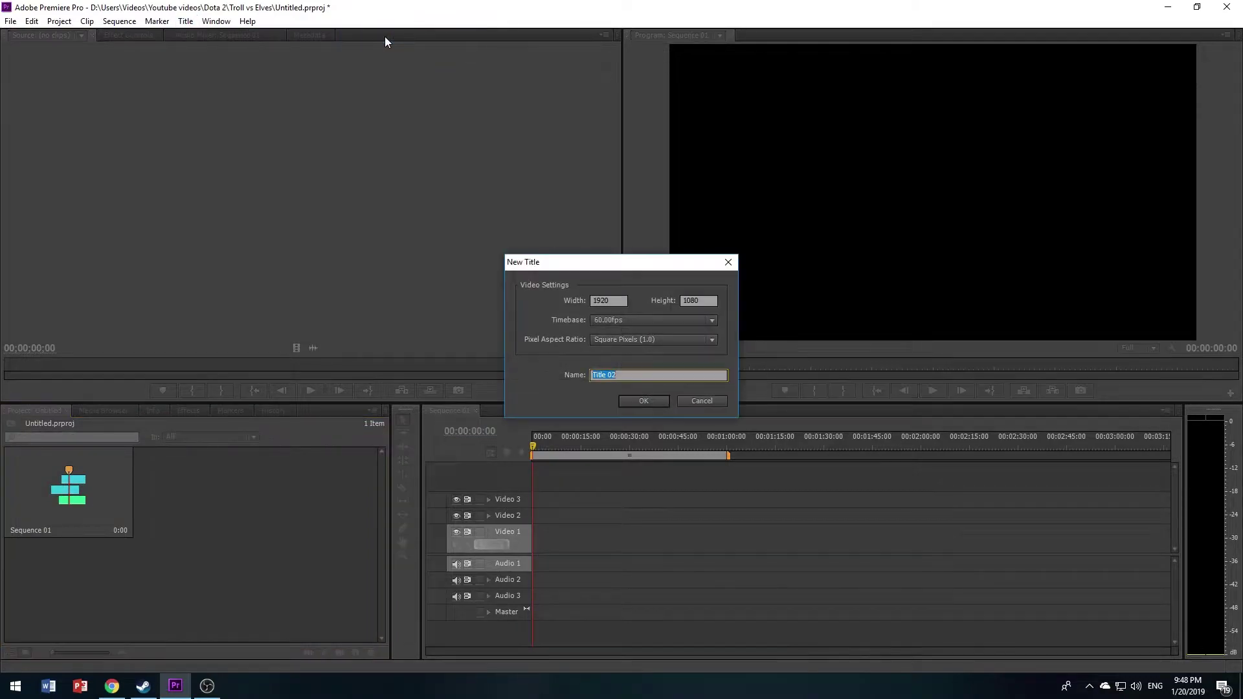
click(649, 401)
drag(240, 65, 367, 169)
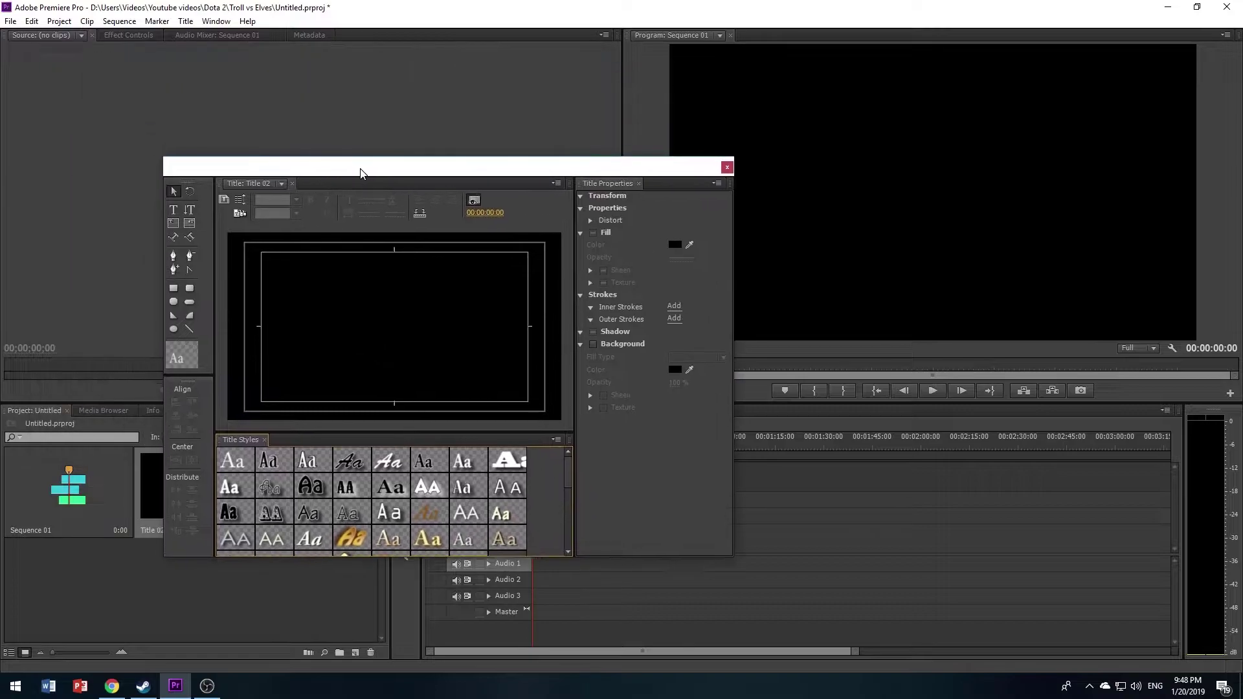
Set the title type to Still in the Roll/Crawl options
click(241, 200)
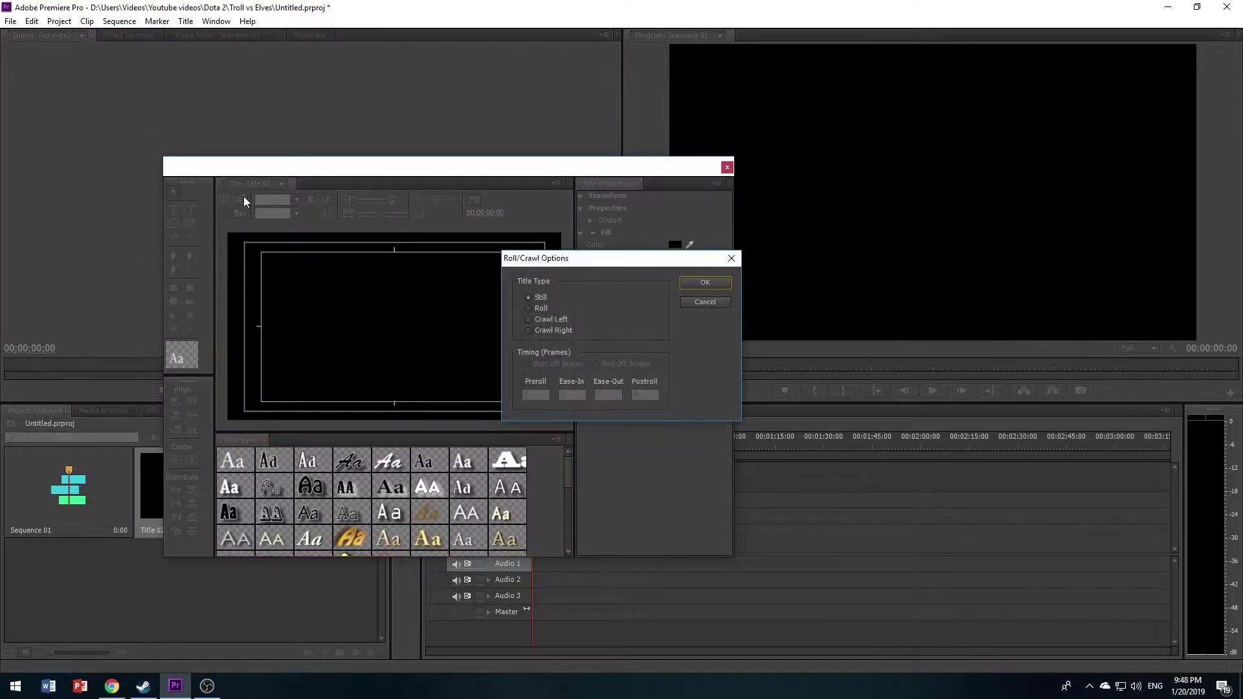
click(541, 309)
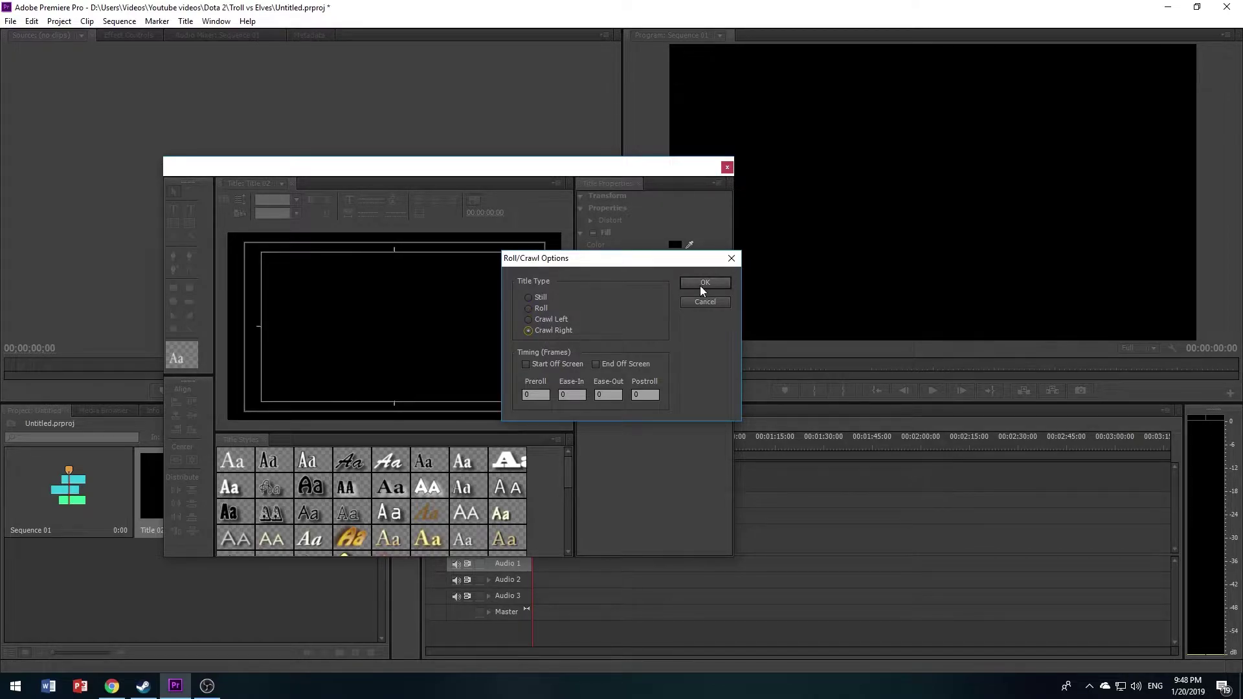
click(643, 296)
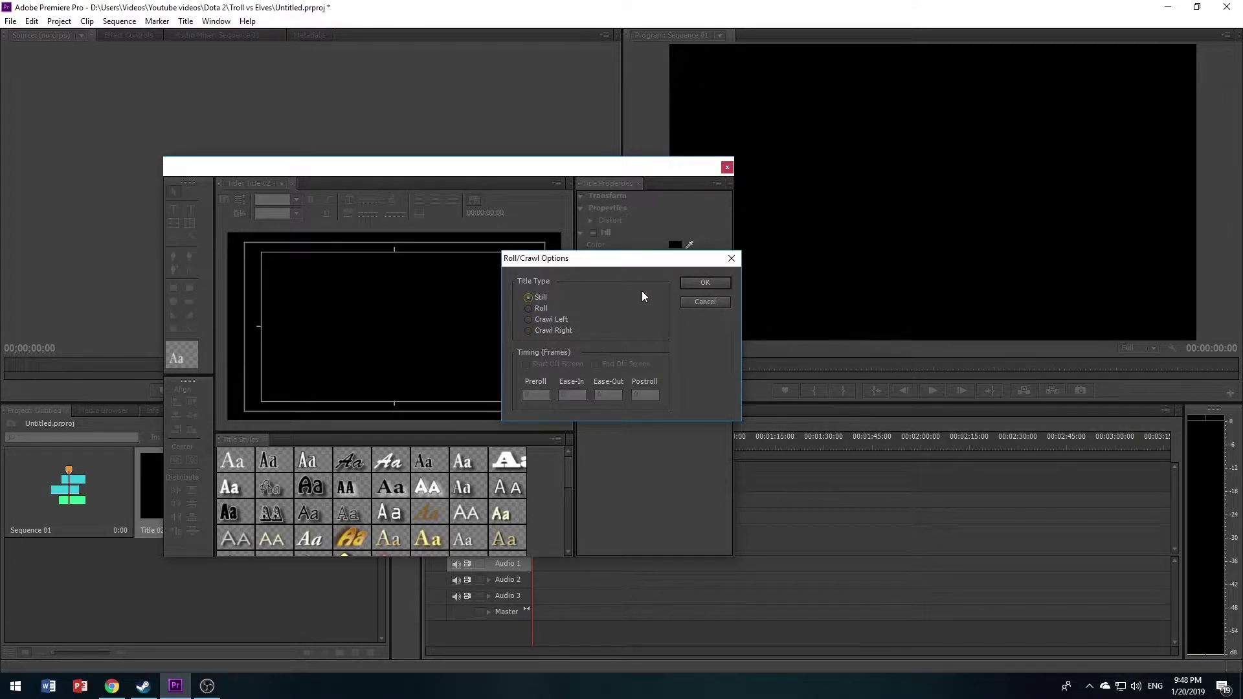
click(705, 283)
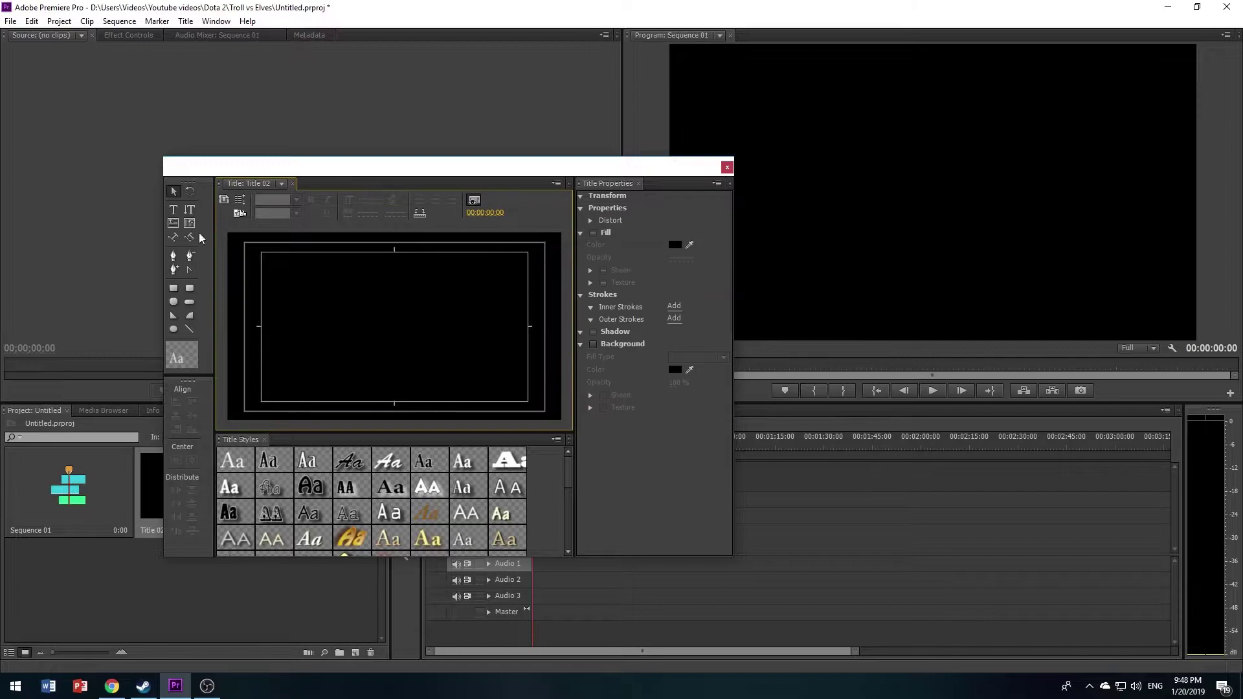
Draw a text box about 1265 × 348 reading "Add words to your video" and set its font size to 130
drag(297, 289, 517, 351)
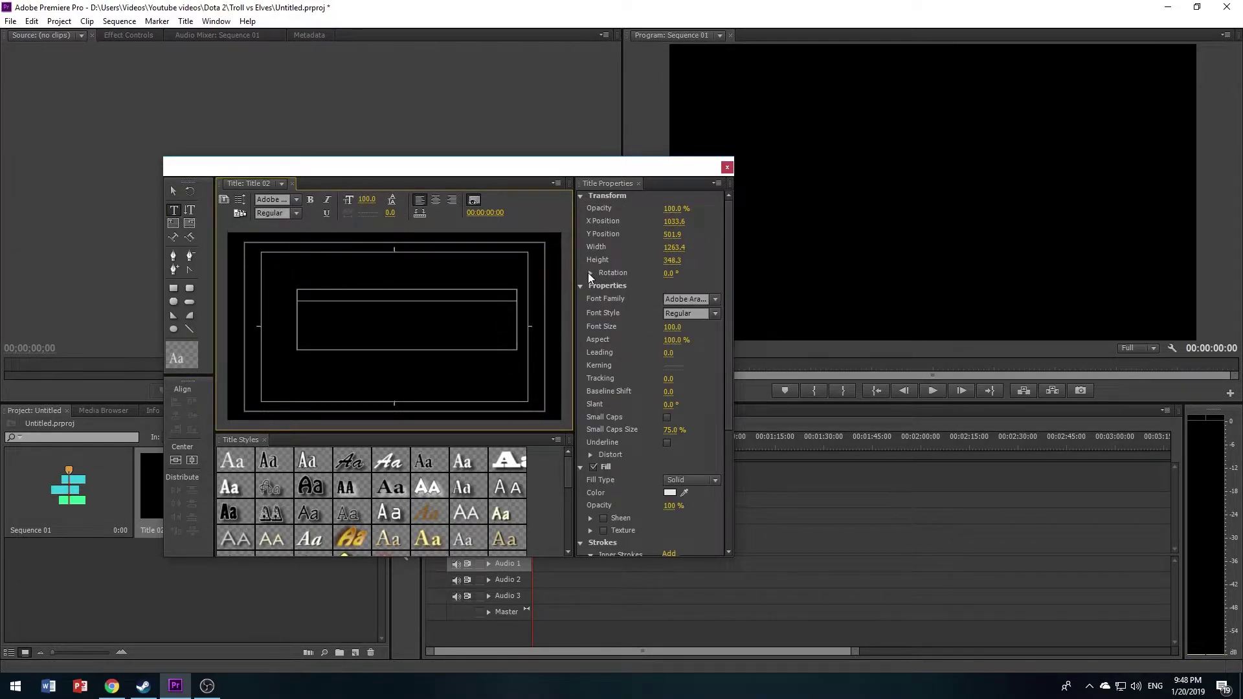
text(Add words to your video)
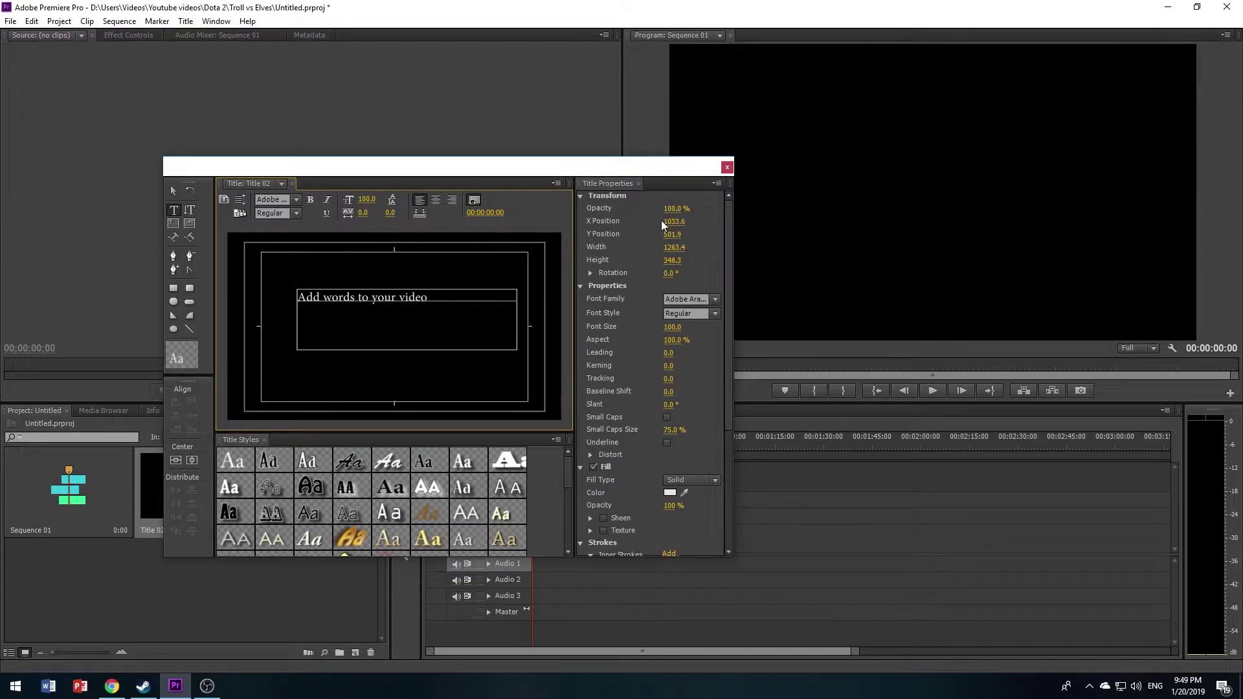
scroll(671, 416, down, 1)
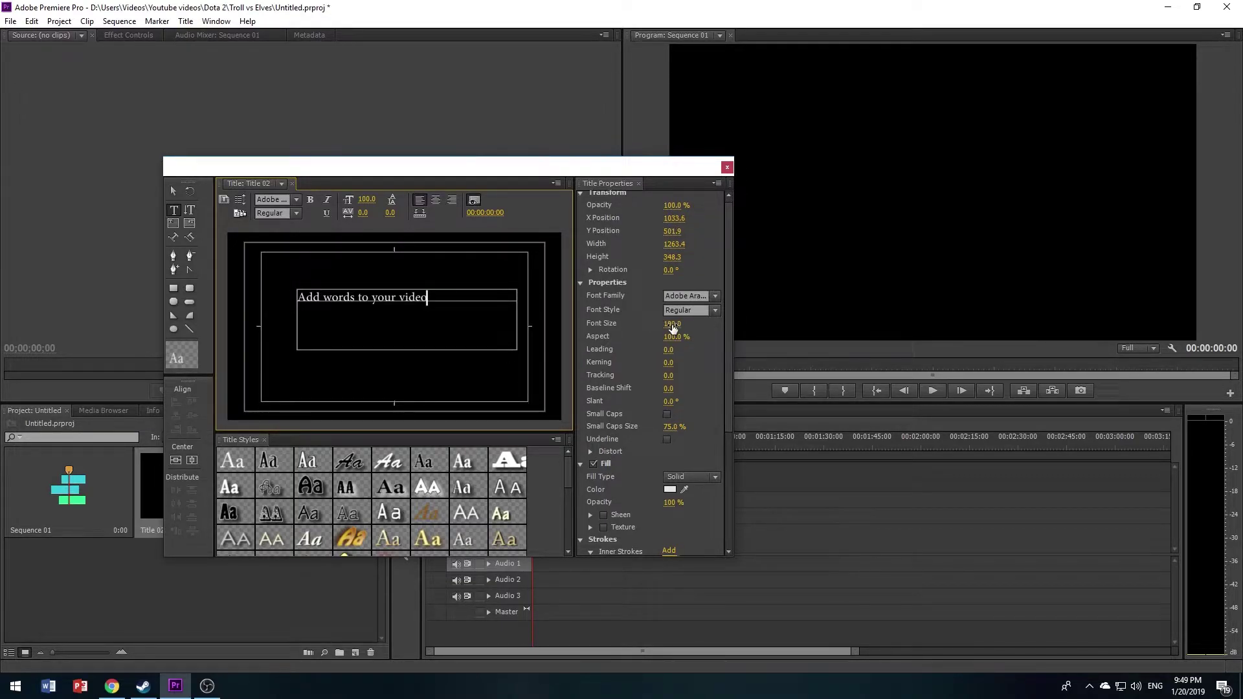
mouse_move(672, 327)
mouse_down()
mouse_move(718, 324)
mouse_move(676, 324)
mouse_up()
click(677, 324)
text(130)
key(Return)
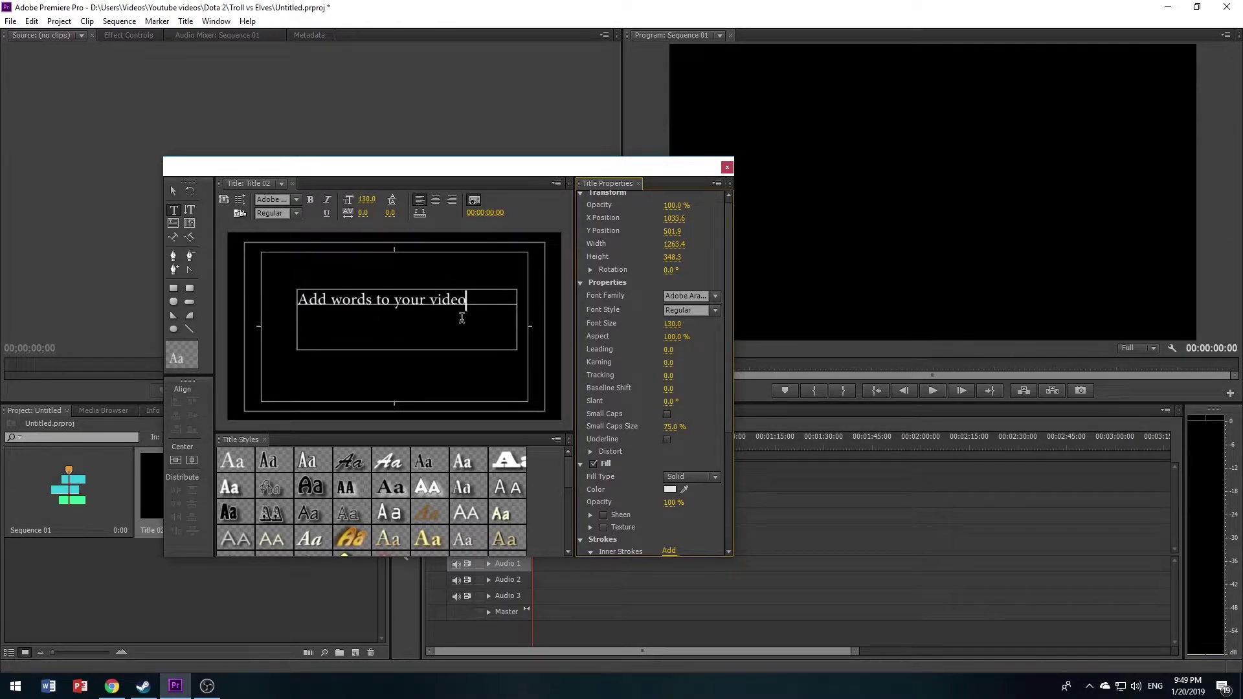
Shrink the text box to fit the words, about 981 × 99, and center it horizontally and vertically in the frame
click(174, 192)
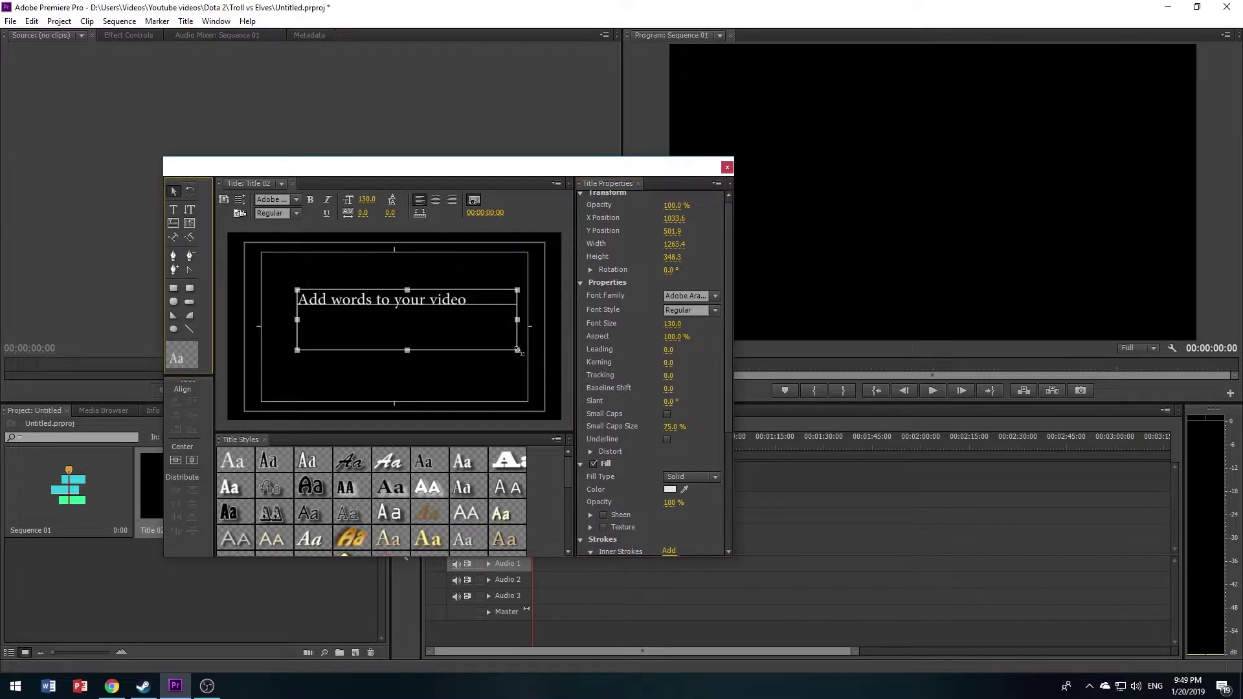
drag(518, 351, 469, 310)
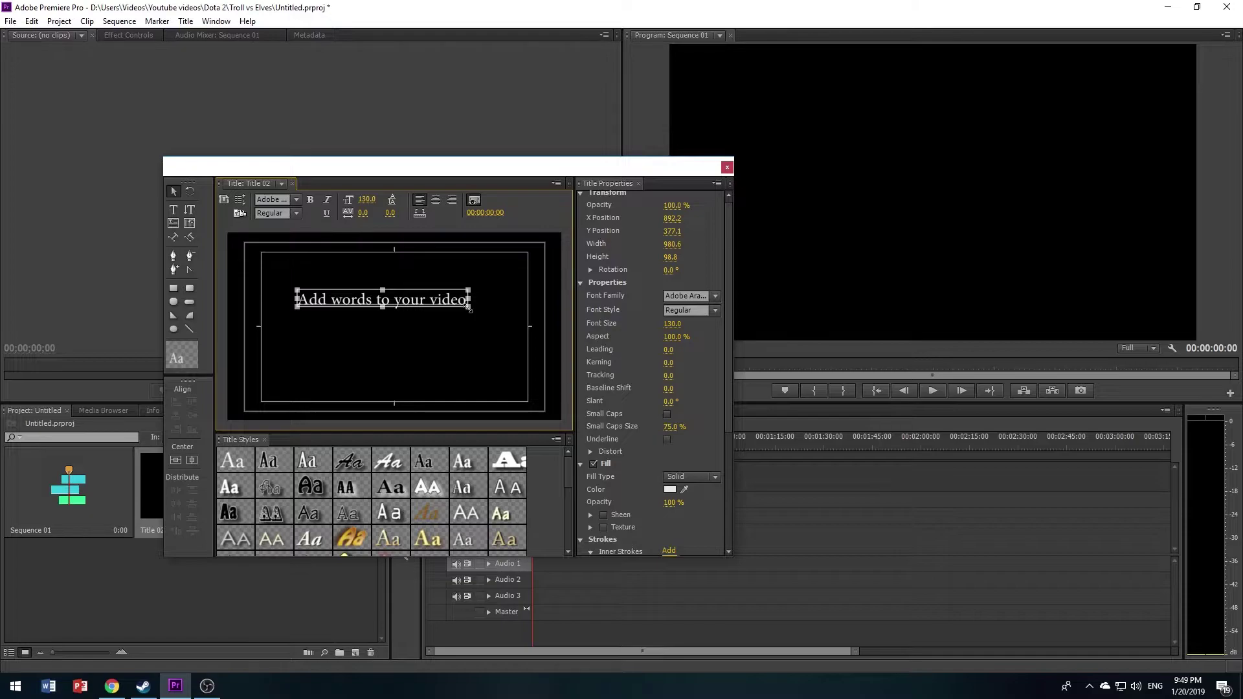
click(192, 461)
click(192, 462)
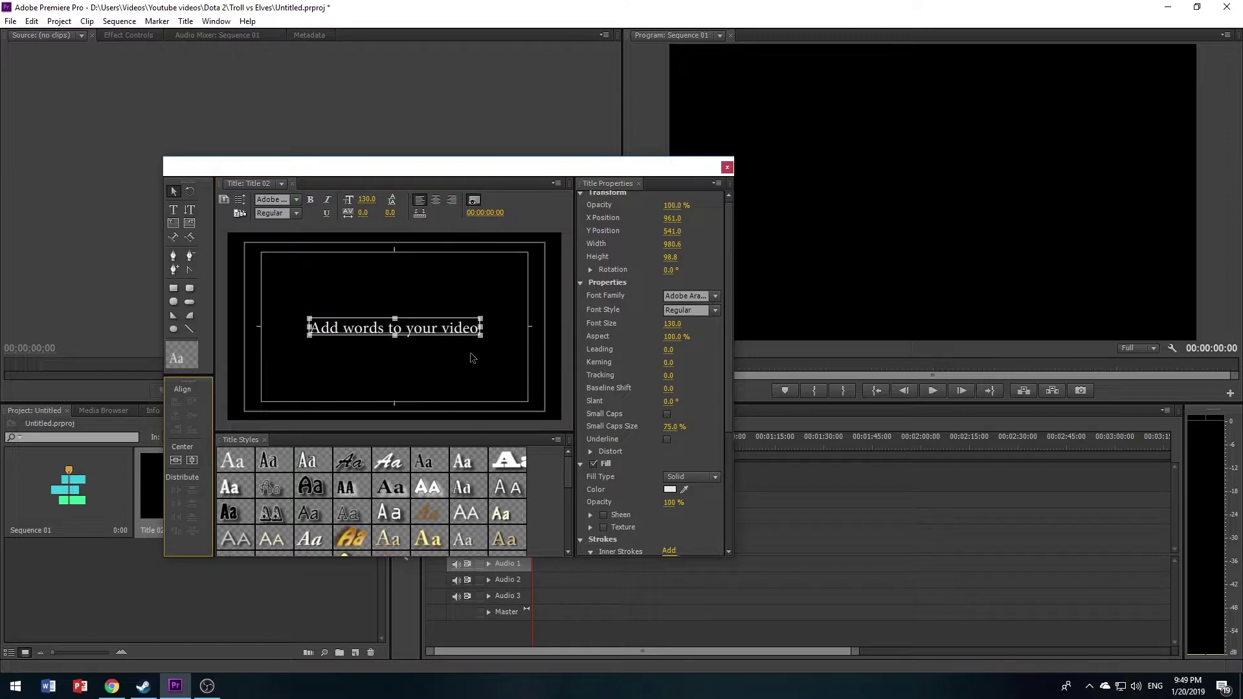
click(404, 375)
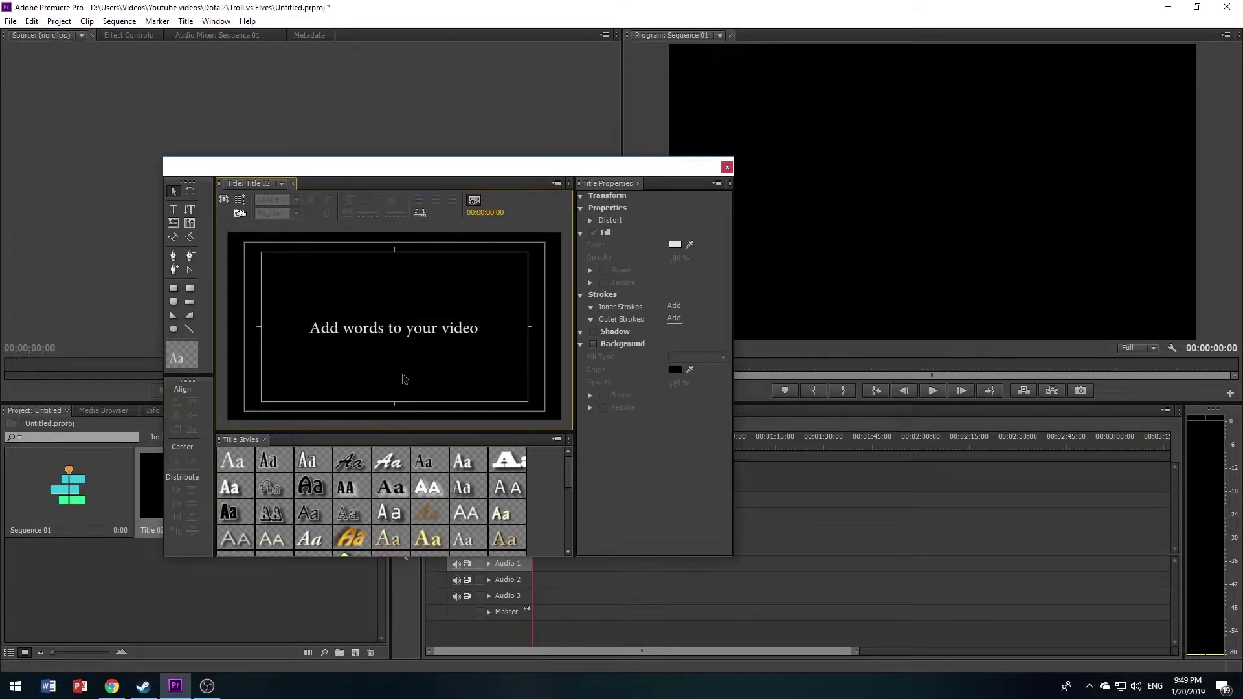
Set the text's fill type to 4 Color Gradient and make its lower-left color stop red (DC2323)
click(402, 336)
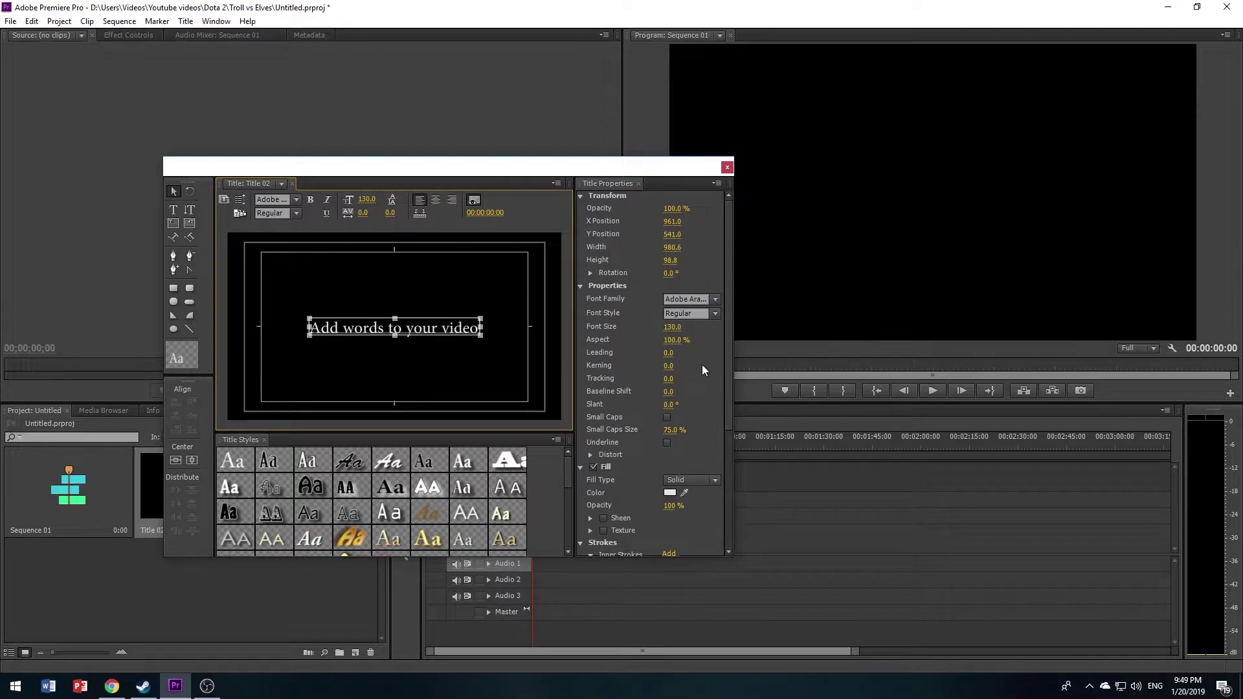
click(714, 481)
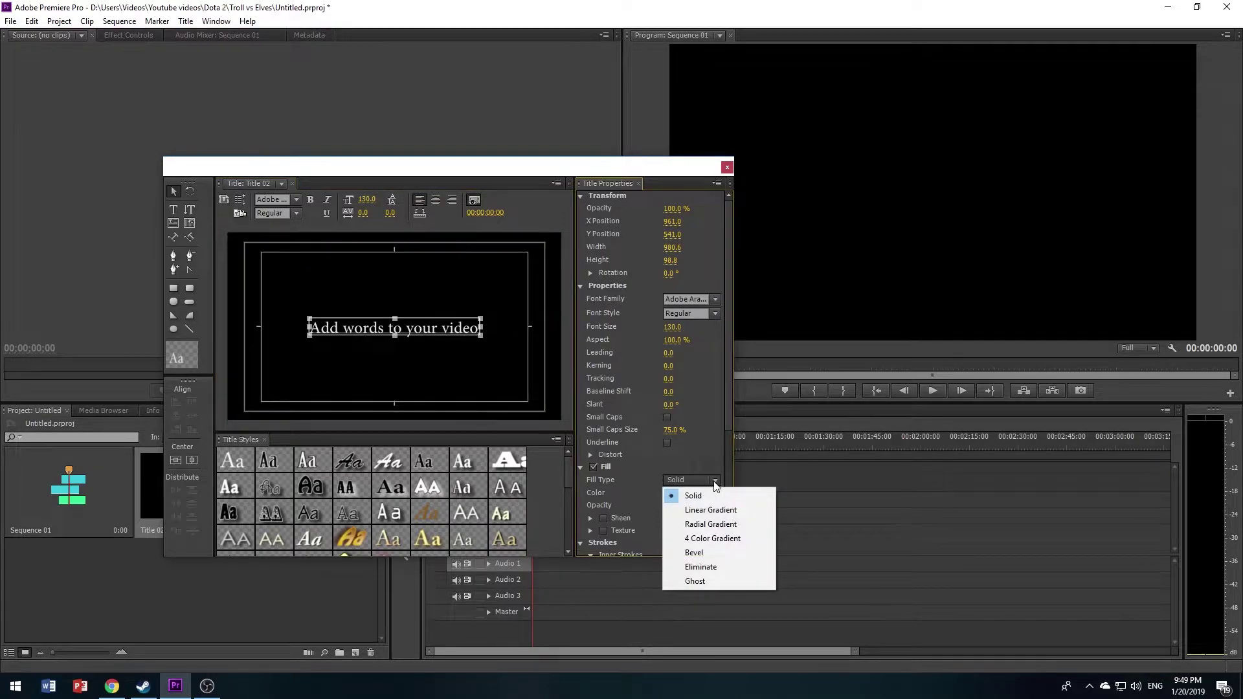
click(715, 539)
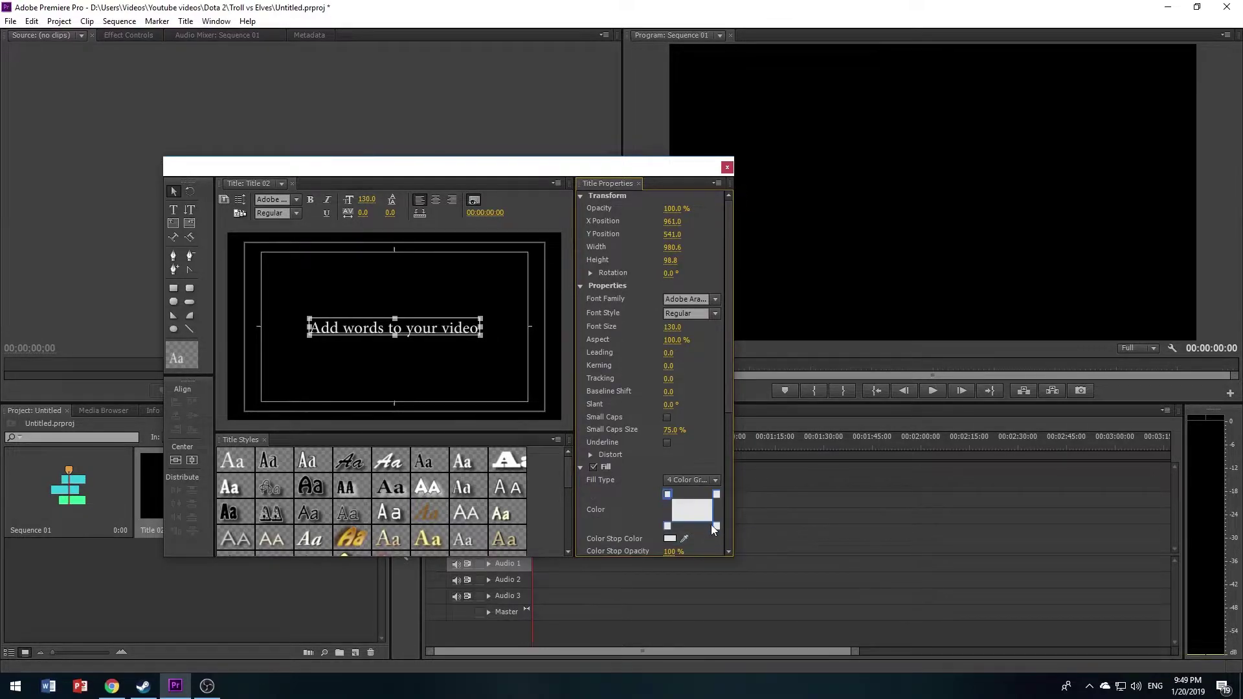
double_click(670, 496)
click(607, 359)
click(616, 423)
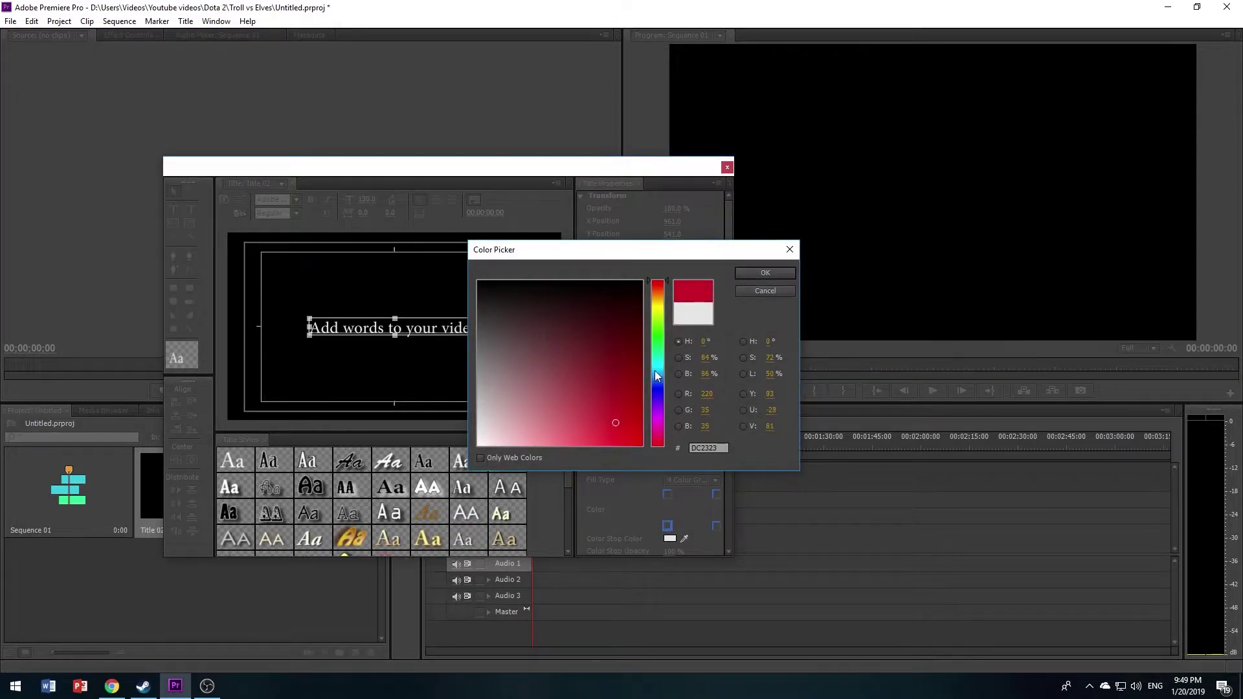
click(775, 272)
Make the gradient's upper-left color stop a saturated blue
double_click(668, 495)
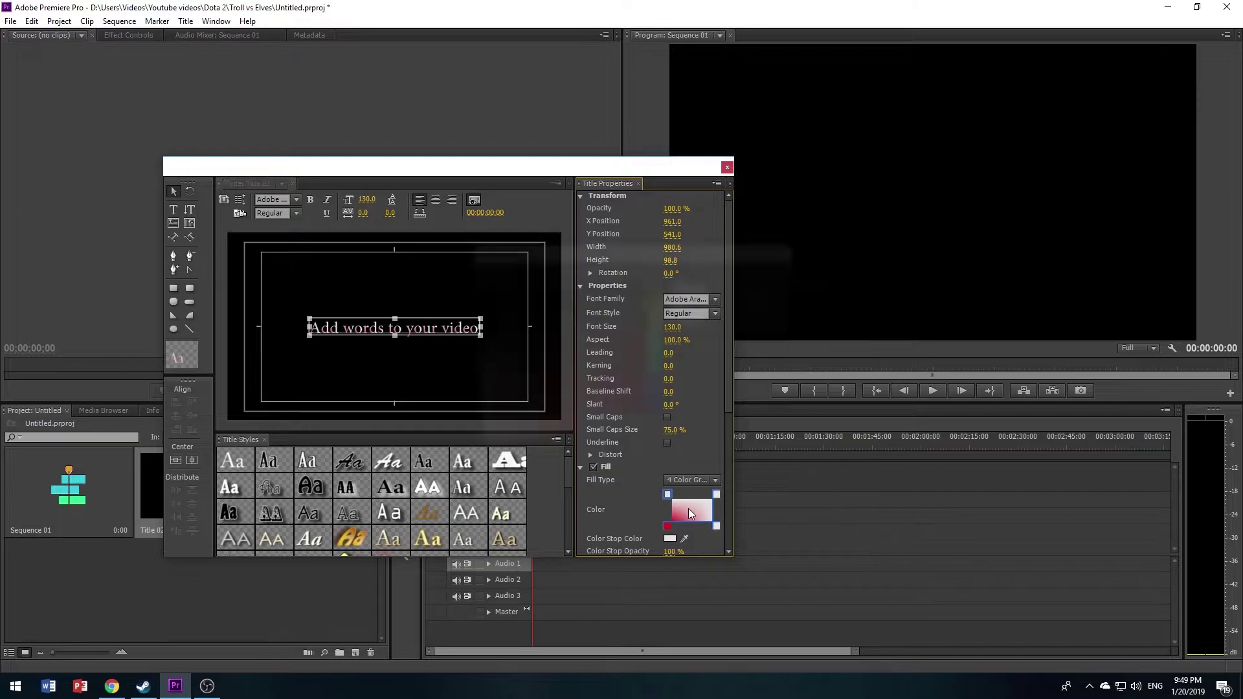
click(658, 392)
click(632, 429)
click(641, 427)
click(767, 273)
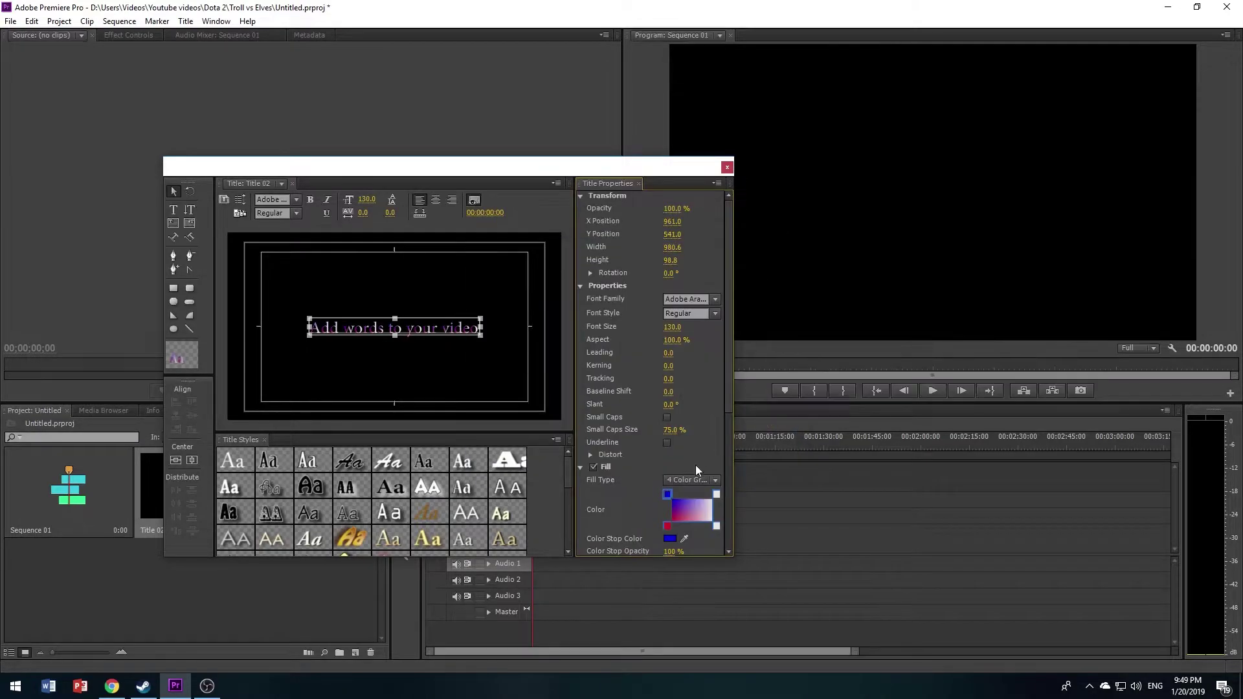
Make the gradient's lower-right color stop bright green
double_click(716, 526)
click(656, 332)
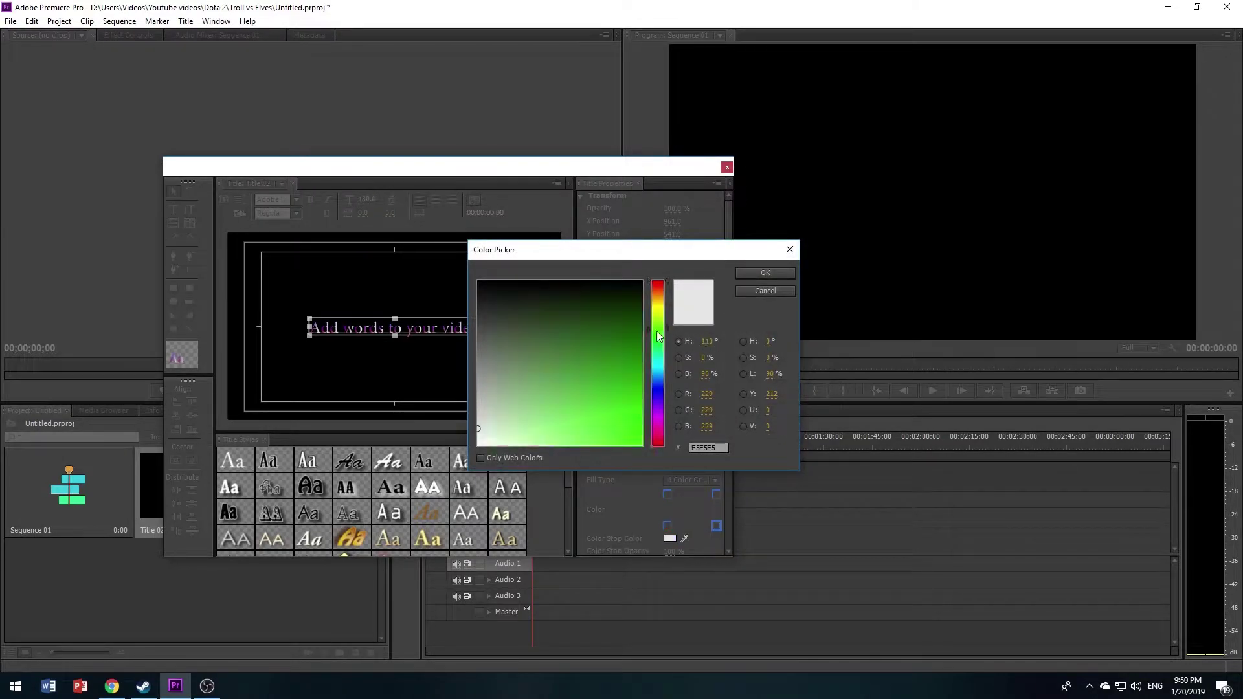
click(626, 423)
click(766, 272)
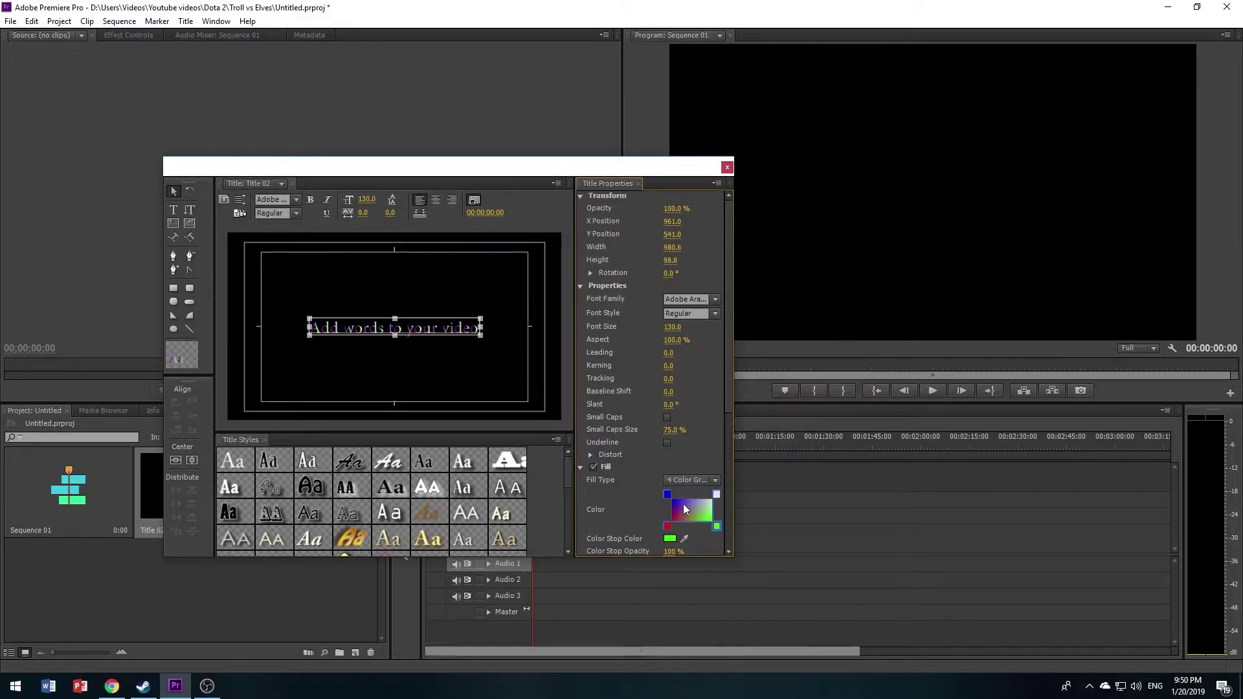
Make the gradient's upper-right color stop yellow-green (C7FE0A)
double_click(716, 495)
drag(658, 296, 658, 314)
click(637, 445)
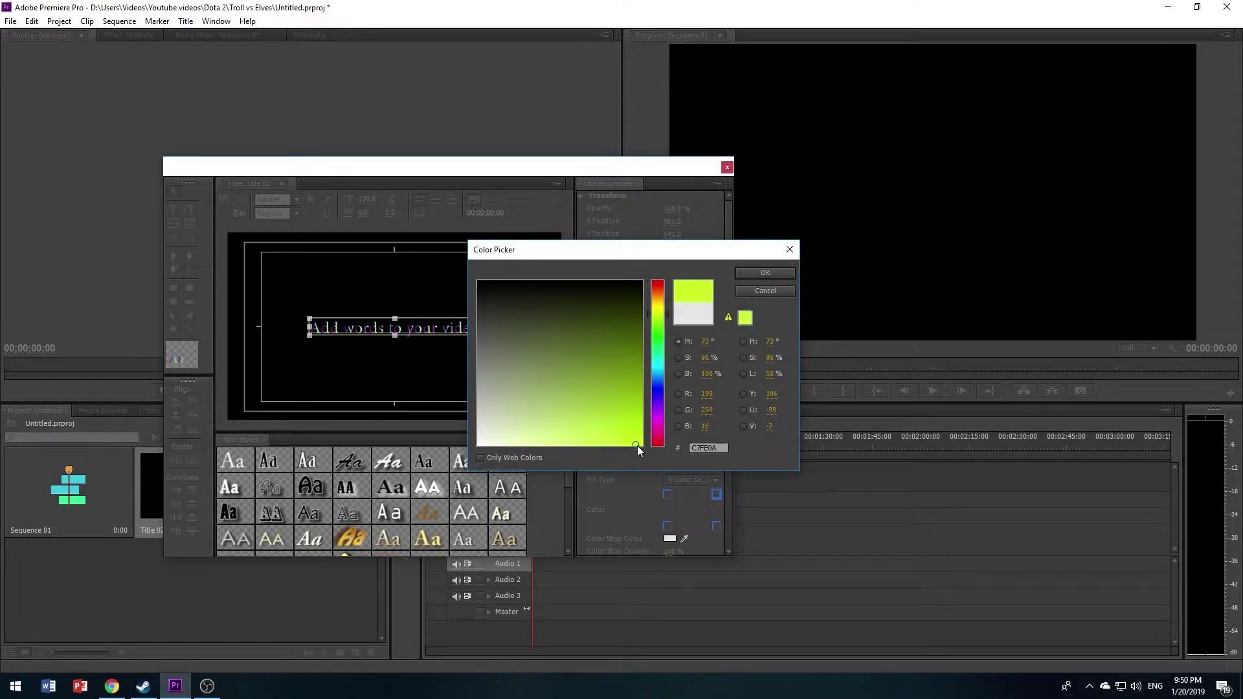
click(775, 271)
Enlarge the text box to about 1196 × 319 and set the font size to 180
drag(481, 335, 518, 373)
click(674, 327)
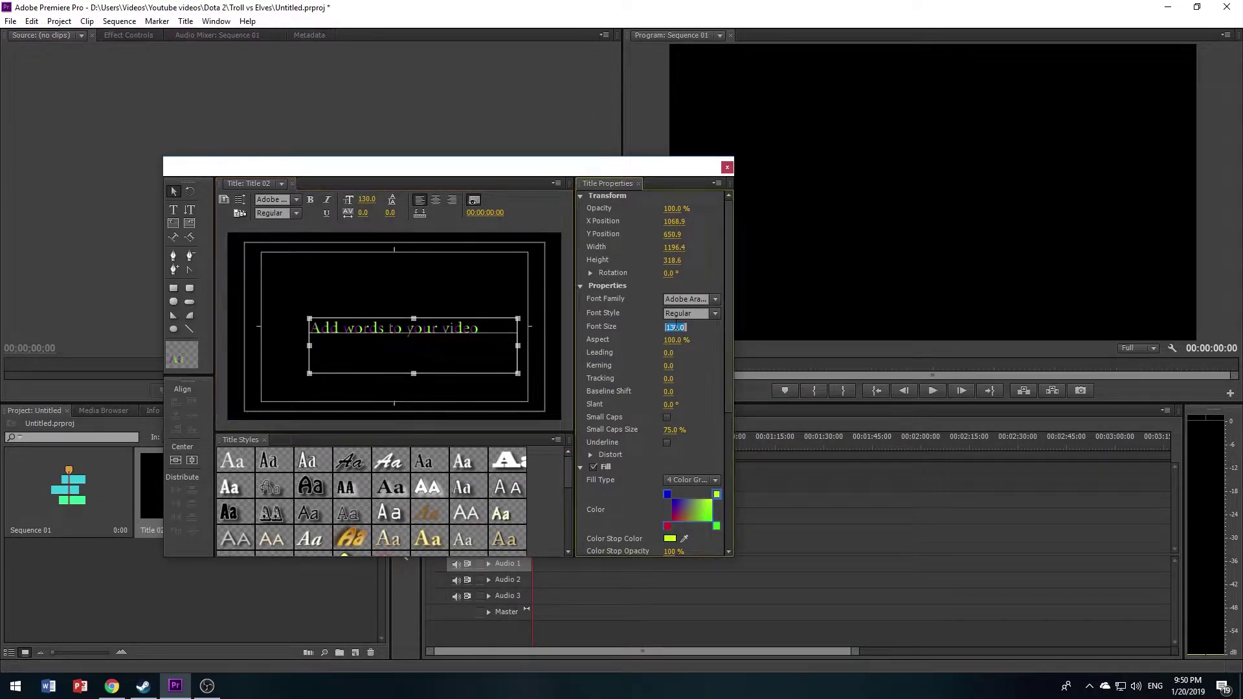
text(180)
click(466, 416)
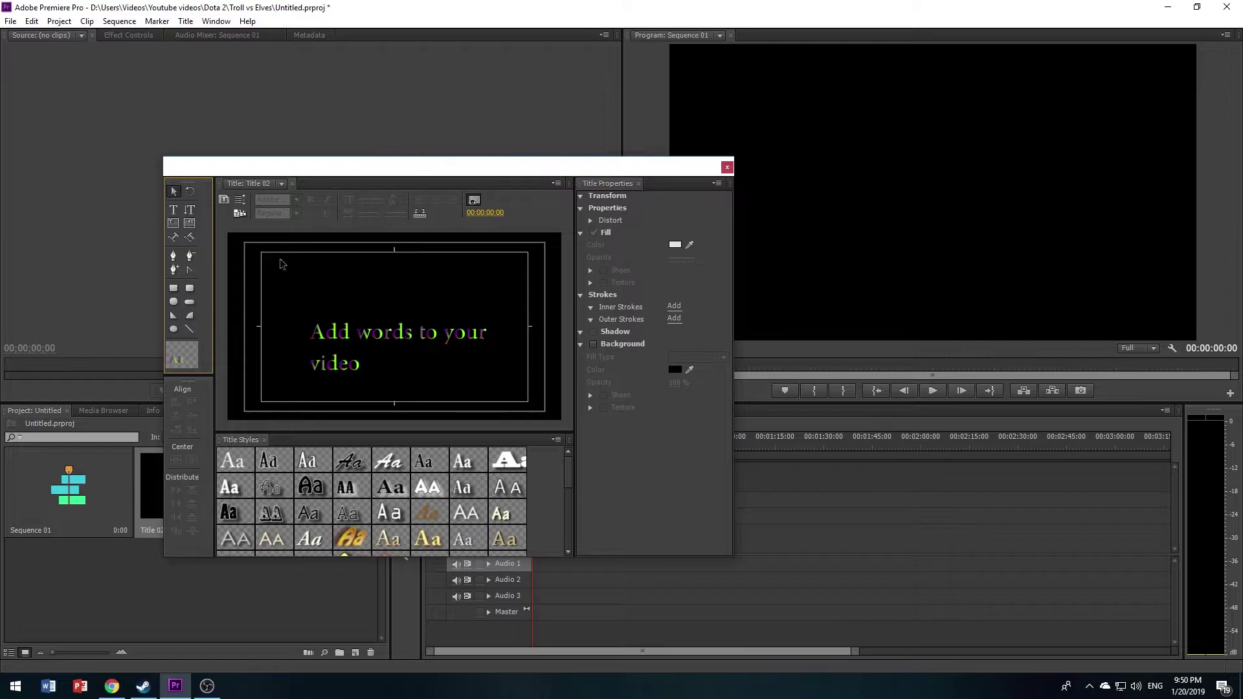
Widen and reshape the text box to about 1368 × 136 so the words fit on one line
click(310, 338)
drag(309, 346, 263, 347)
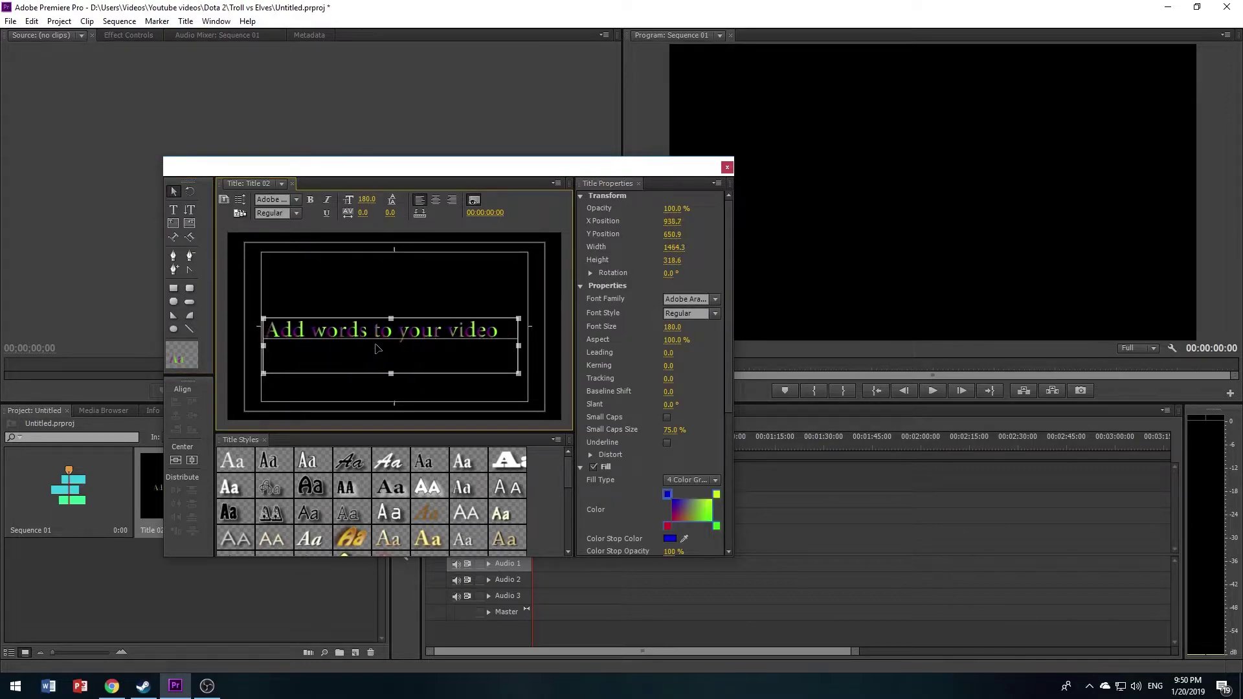
drag(393, 348, 393, 327)
drag(521, 314, 502, 315)
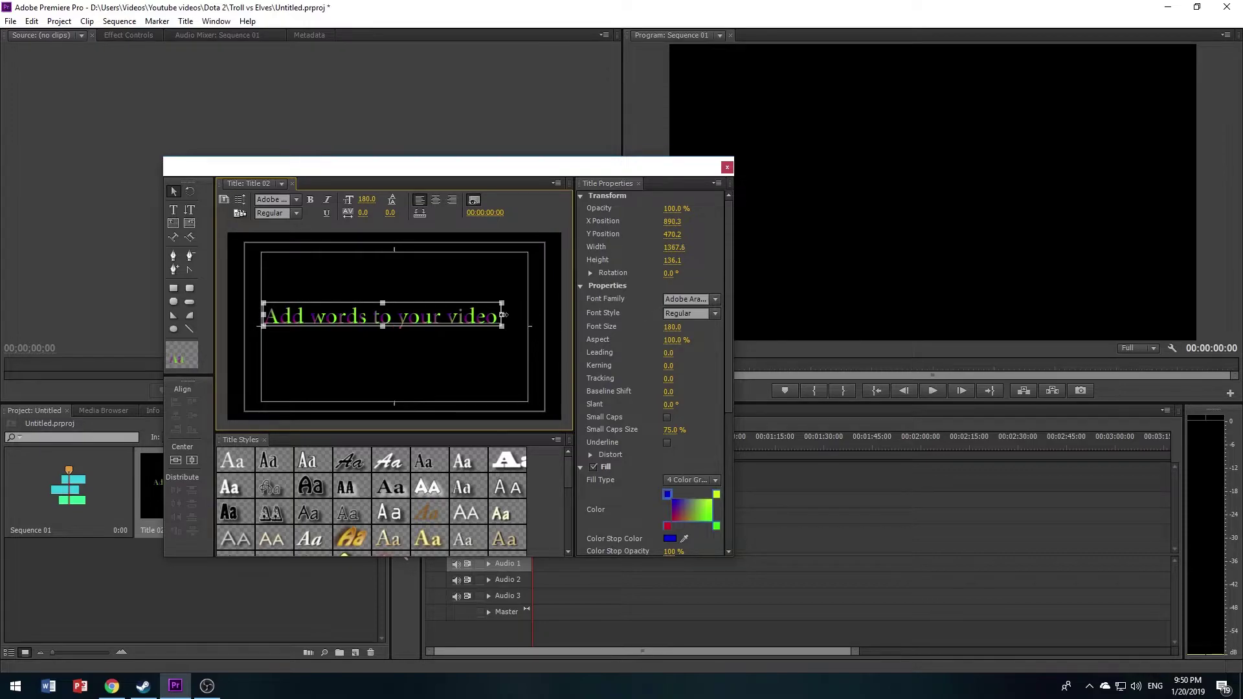
double_click(468, 322)
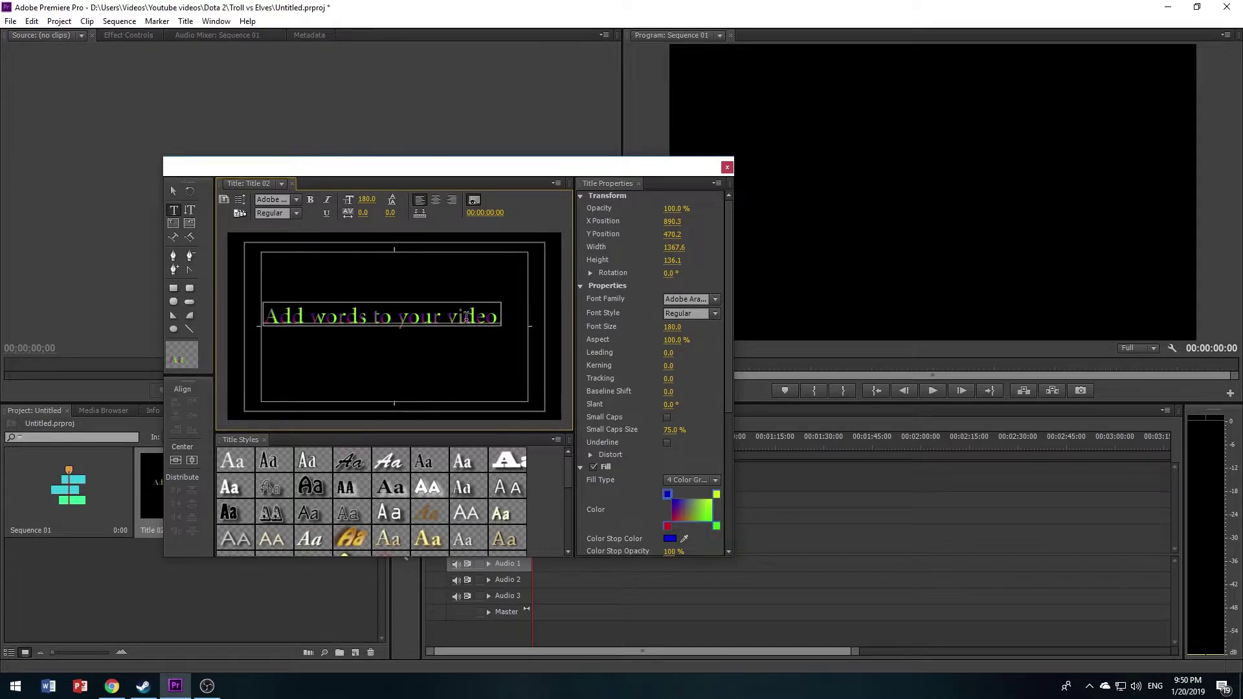
key(BackSpace)
key(BackSpace)
key(BackSpace)
key(BackSpace)
key(BackSpace)
Enlarge the text box slightly to about 1409 × 162 and center it horizontally and vertically in the frame
click(173, 191)
click(382, 316)
mouse_move(502, 325)
mouse_down()
mouse_move(484, 331)
mouse_move(527, 332)
mouse_move(497, 330)
mouse_move(508, 330)
mouse_up()
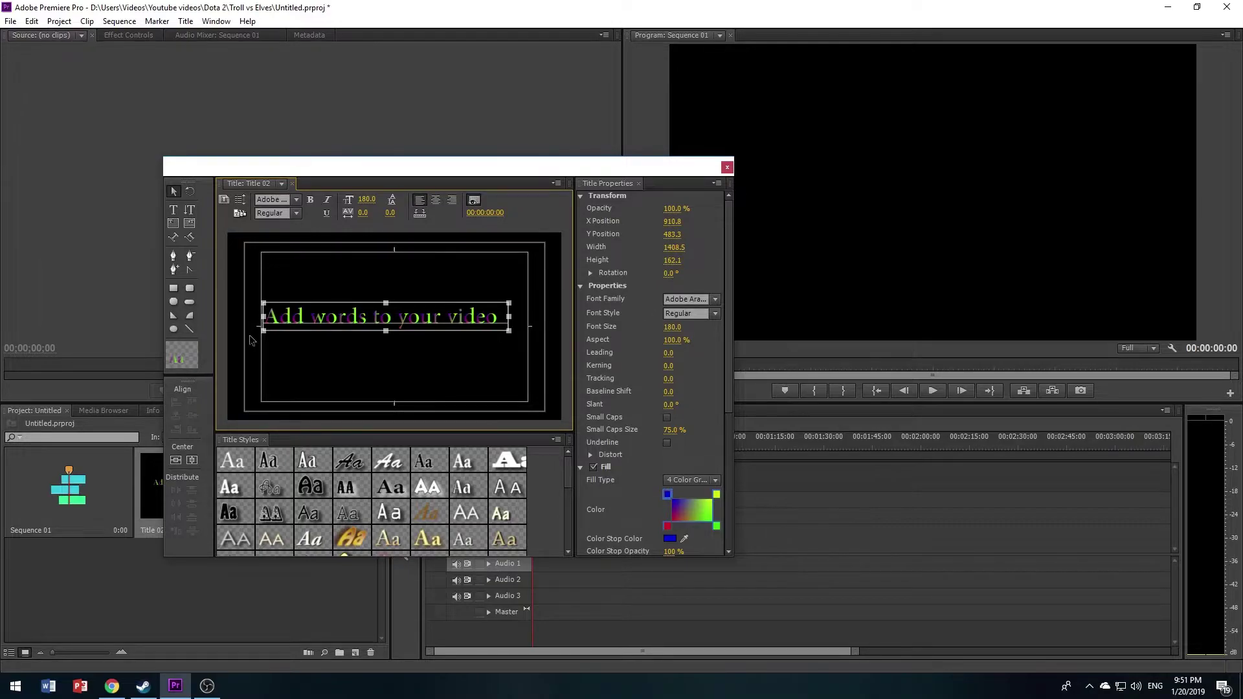
click(191, 460)
click(192, 461)
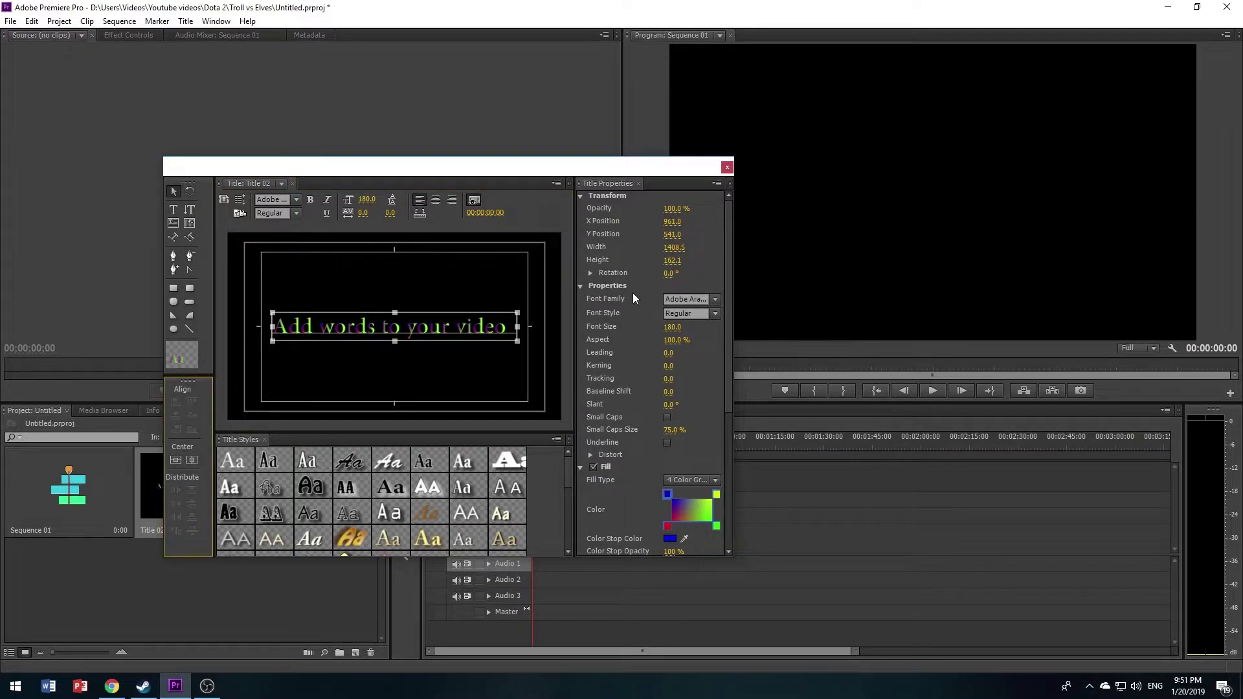
Apply the preset title style with white Adobe Caslon Semibold letters and a red glow to the text
scroll(685, 341, down, 3)
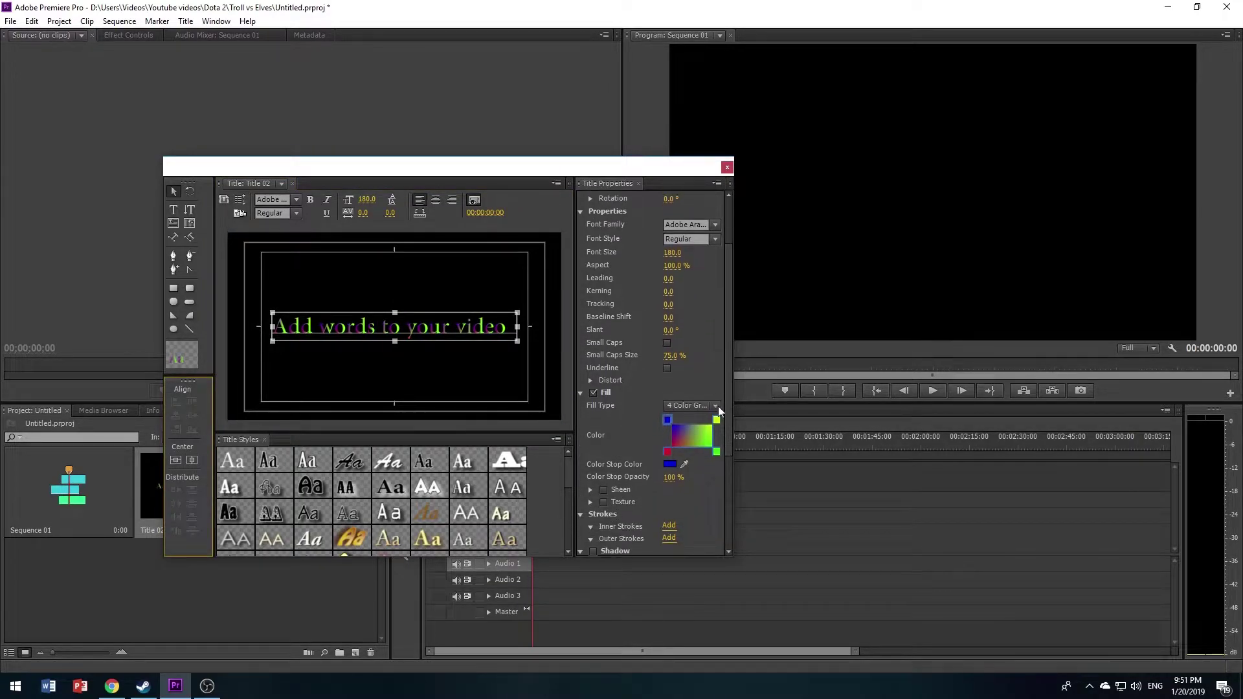
scroll(425, 488, down, 4)
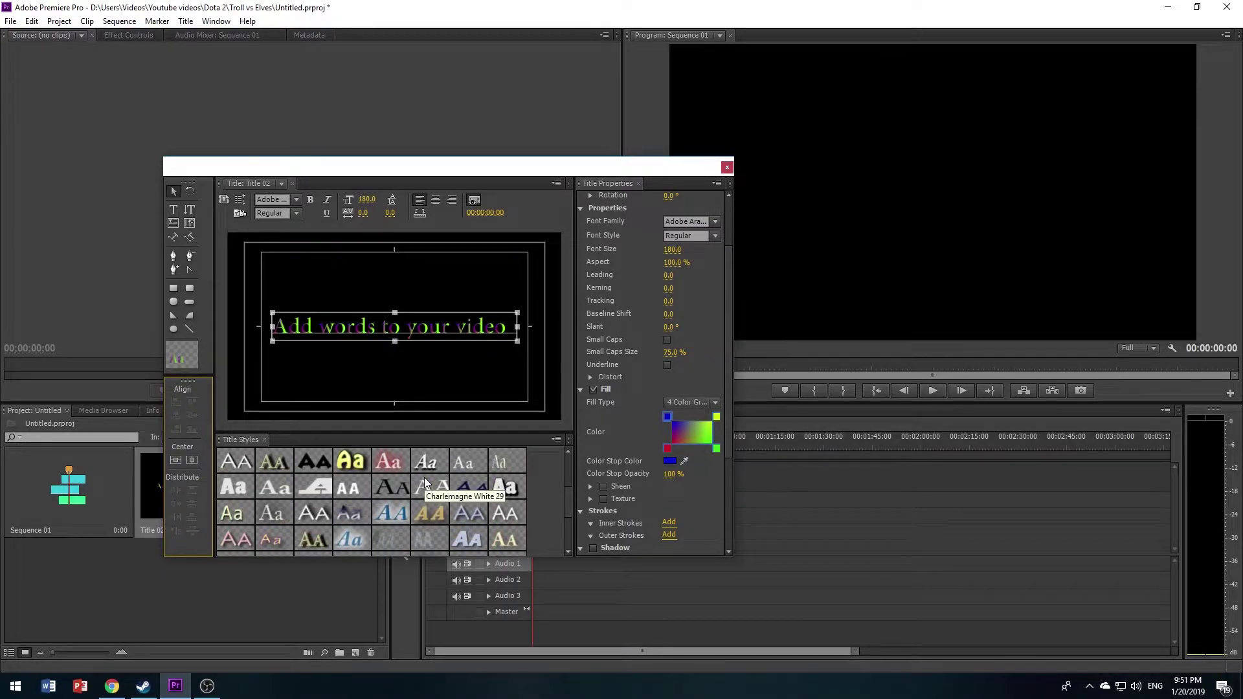
scroll(425, 477, up, 1)
scroll(425, 477, up, 1)
scroll(424, 477, down, 1)
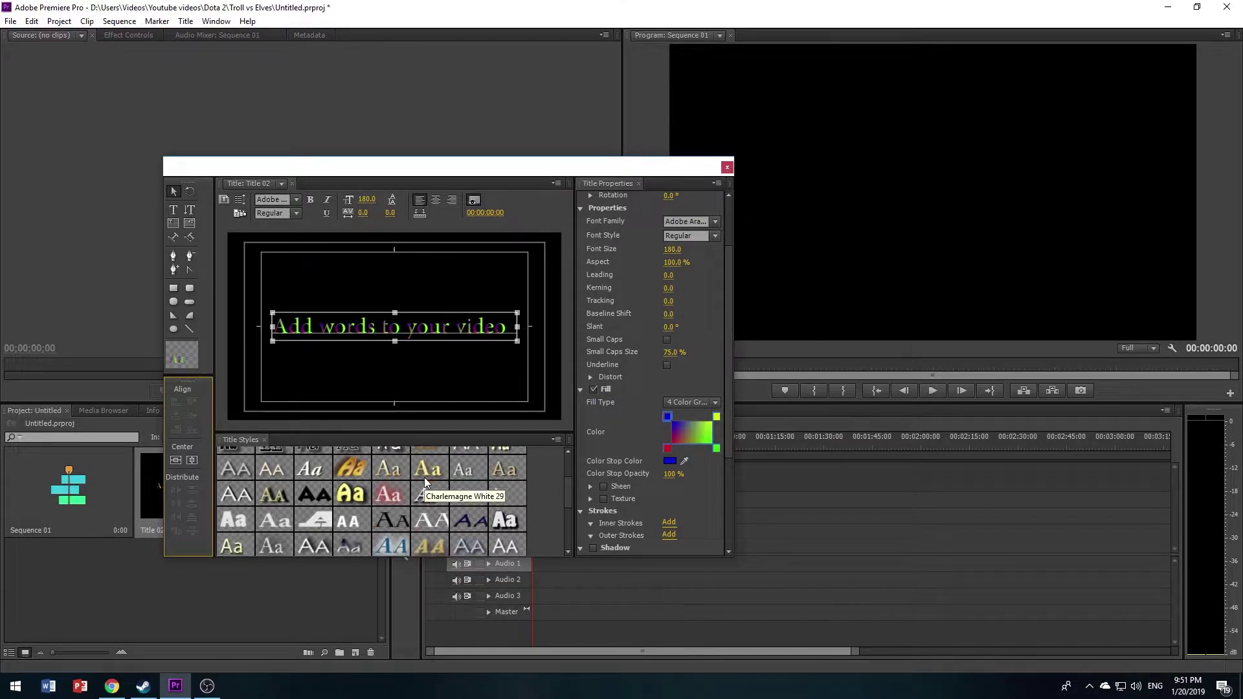
click(392, 504)
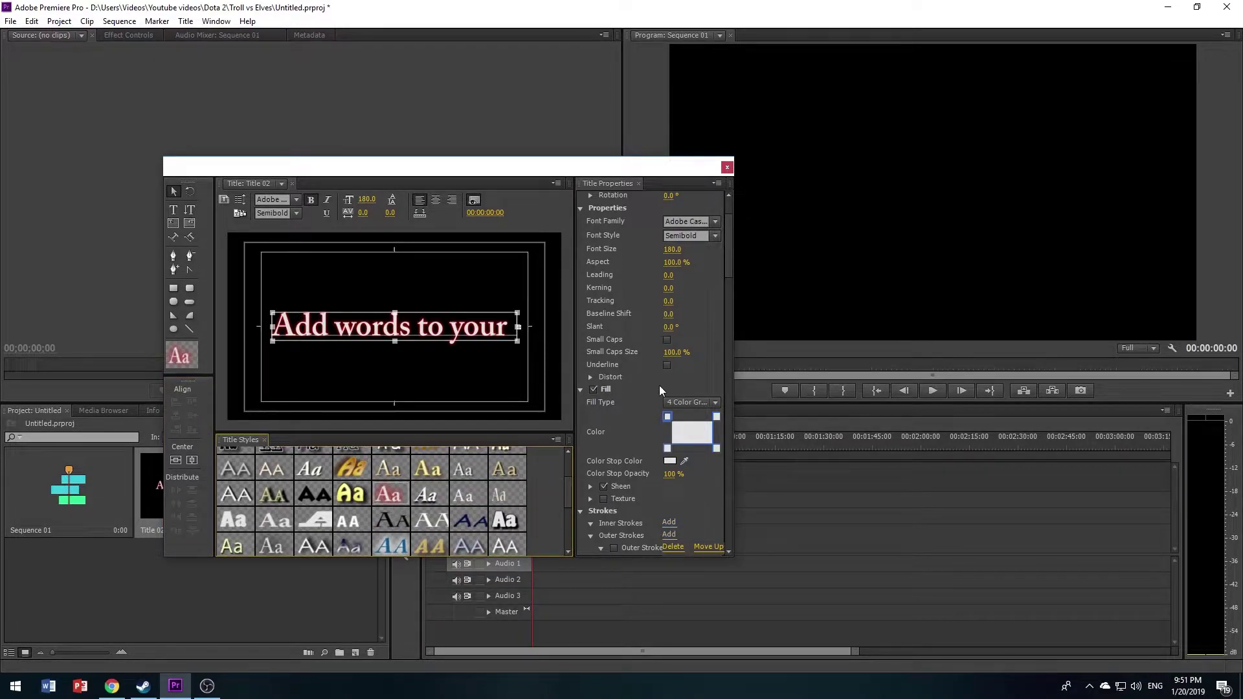
Change the title text's shadow color to blue (1E00FD) and set the shadow opacity to 100%
scroll(716, 497, down, 1)
drag(729, 266, 729, 524)
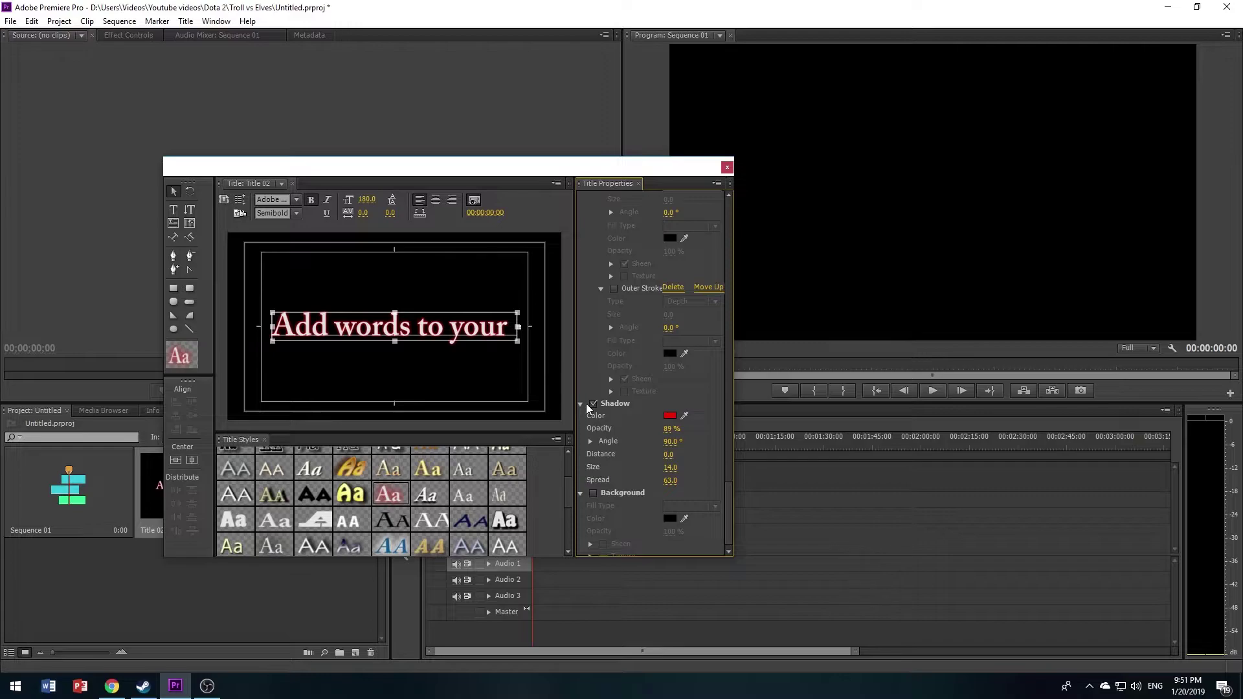
click(671, 416)
drag(657, 386, 658, 395)
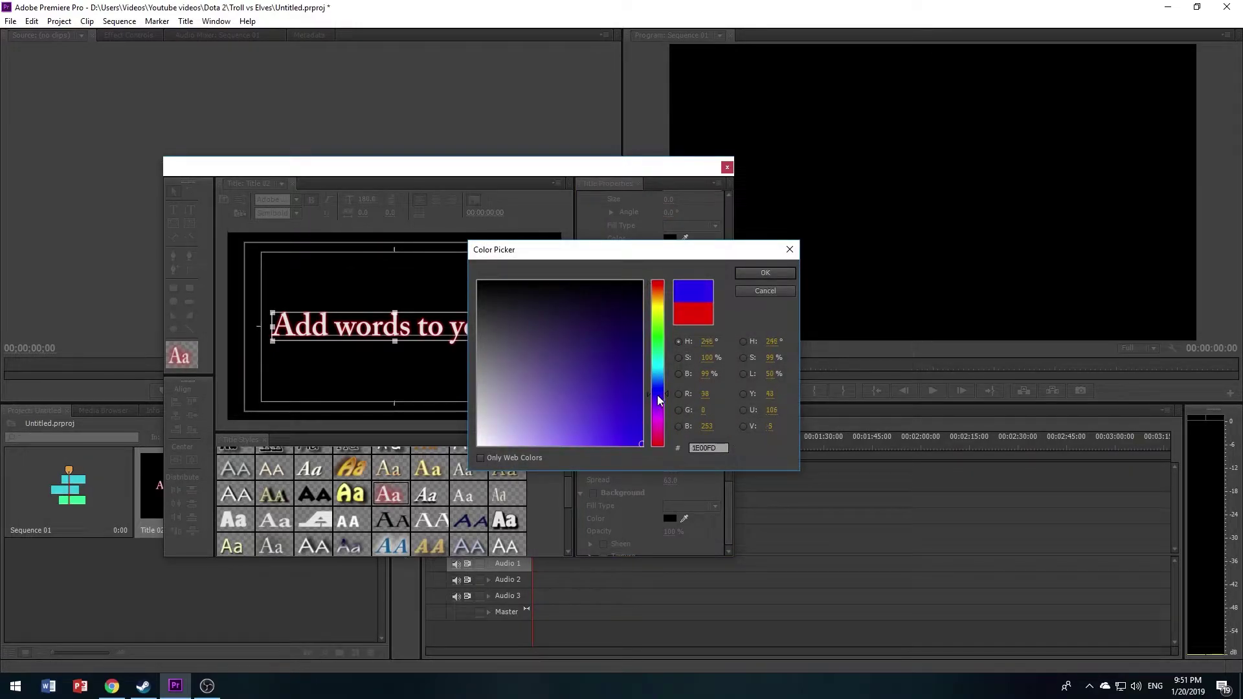
click(761, 272)
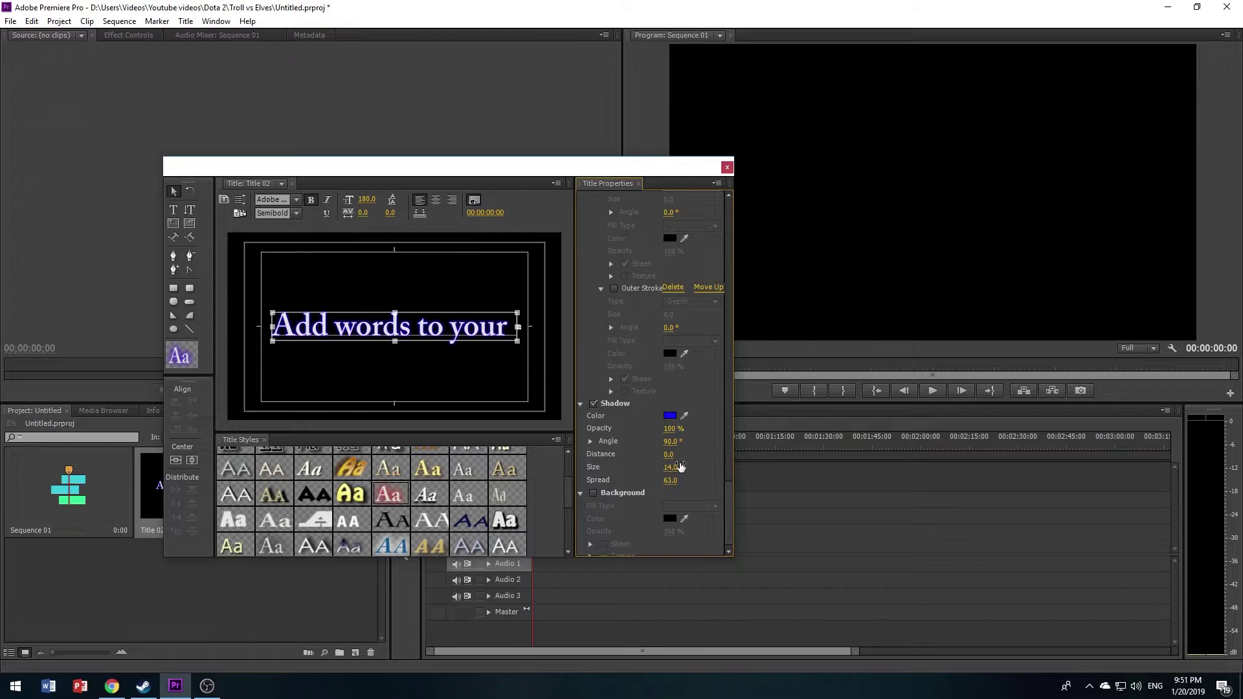
Set the text shadow's distance to 90 and deselect the text
click(669, 454)
text(90)
click(467, 382)
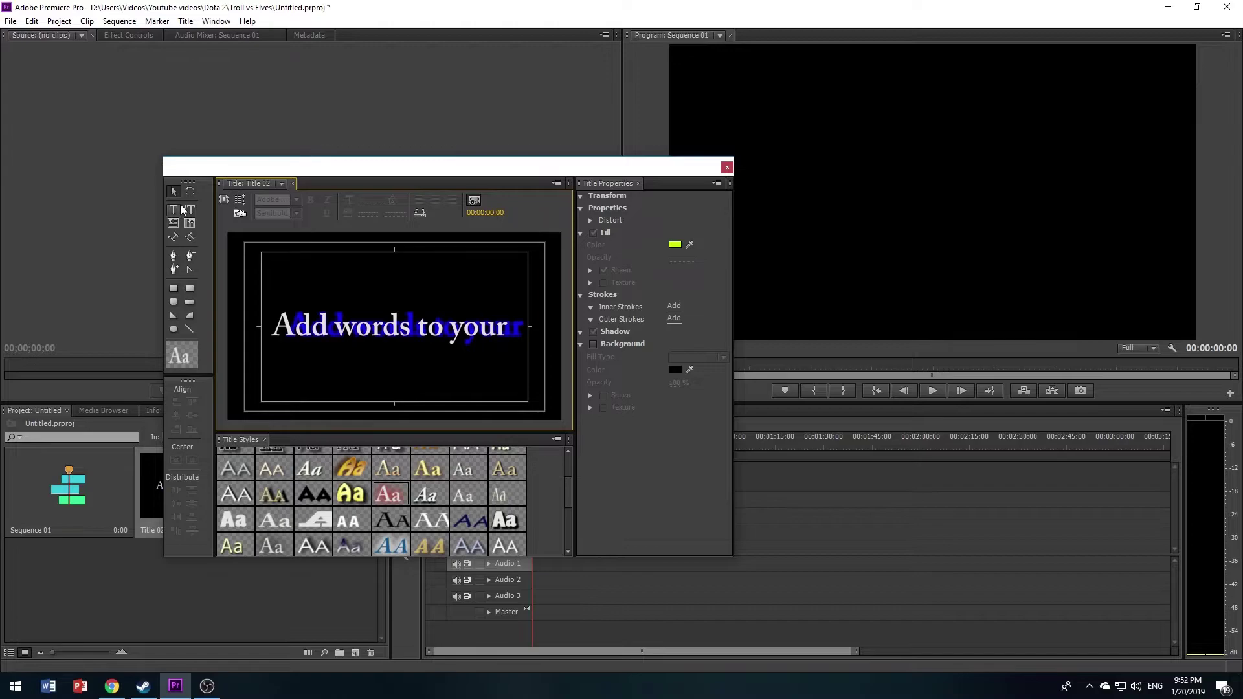
Close the title editor and place Title 02 at the start of the Video 1 track
click(728, 168)
drag(198, 485, 532, 554)
drag(852, 652, 551, 651)
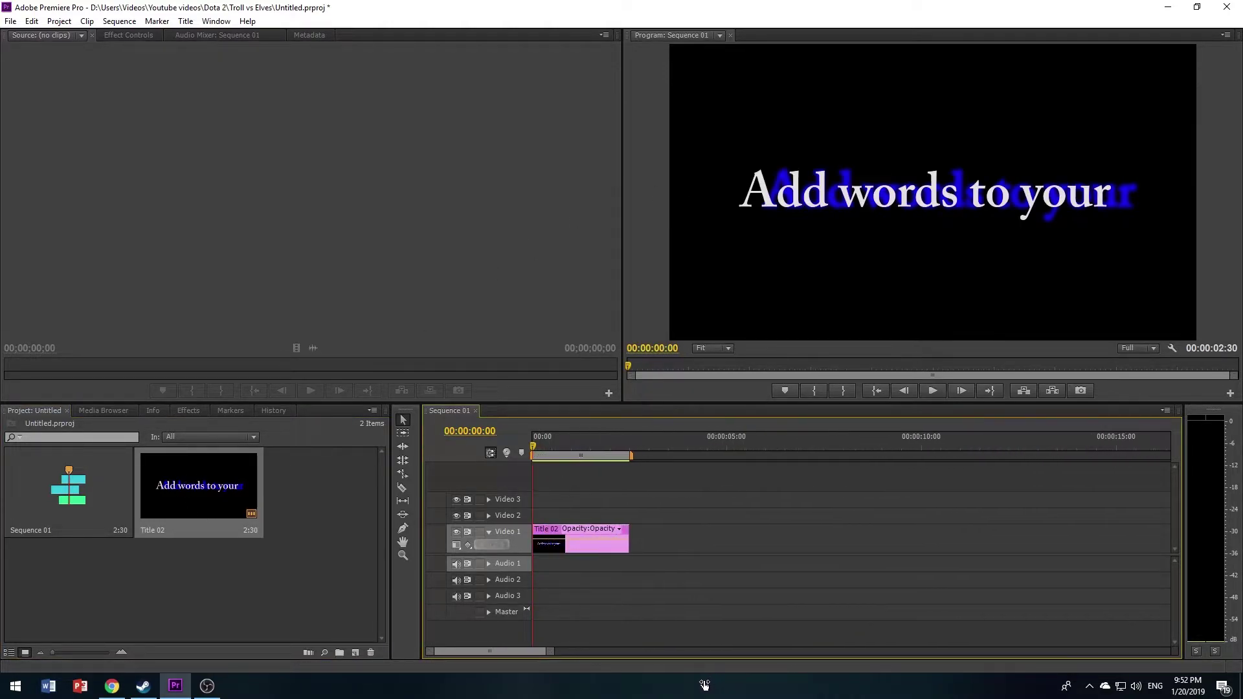
Play the sequence from the start to preview the title, and briefly reopen Title 02 in the title editor
click(631, 446)
drag(631, 444, 496, 438)
key(space)
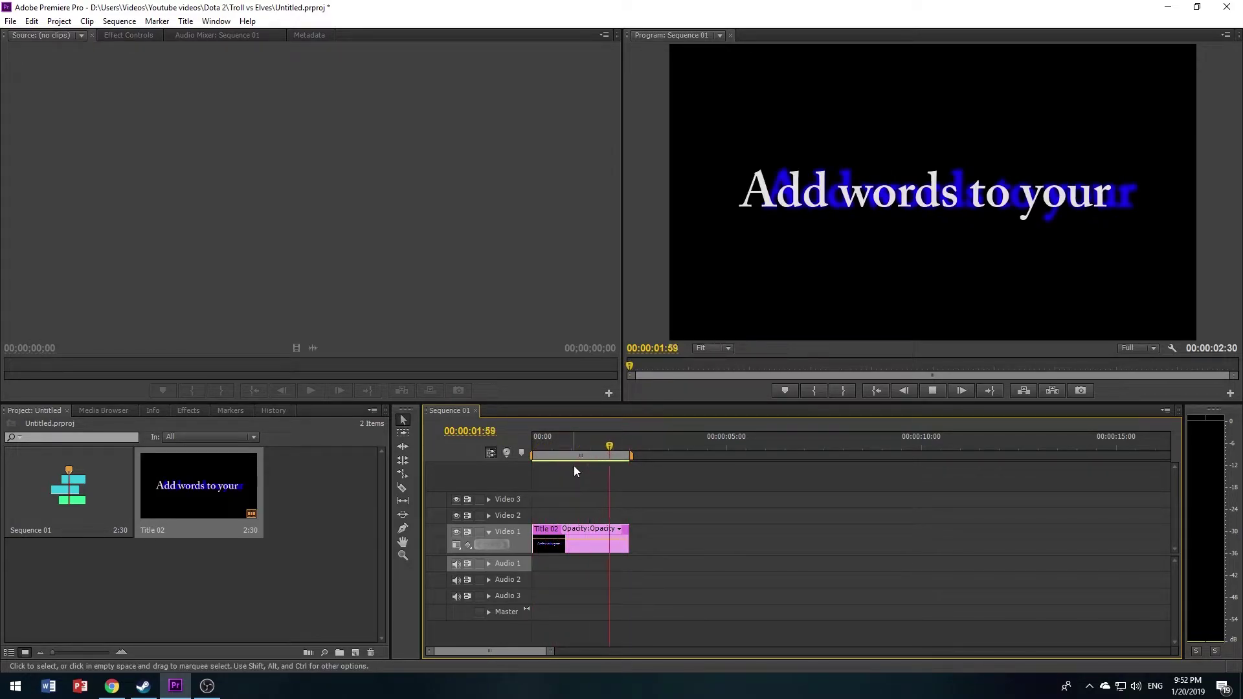
double_click(197, 480)
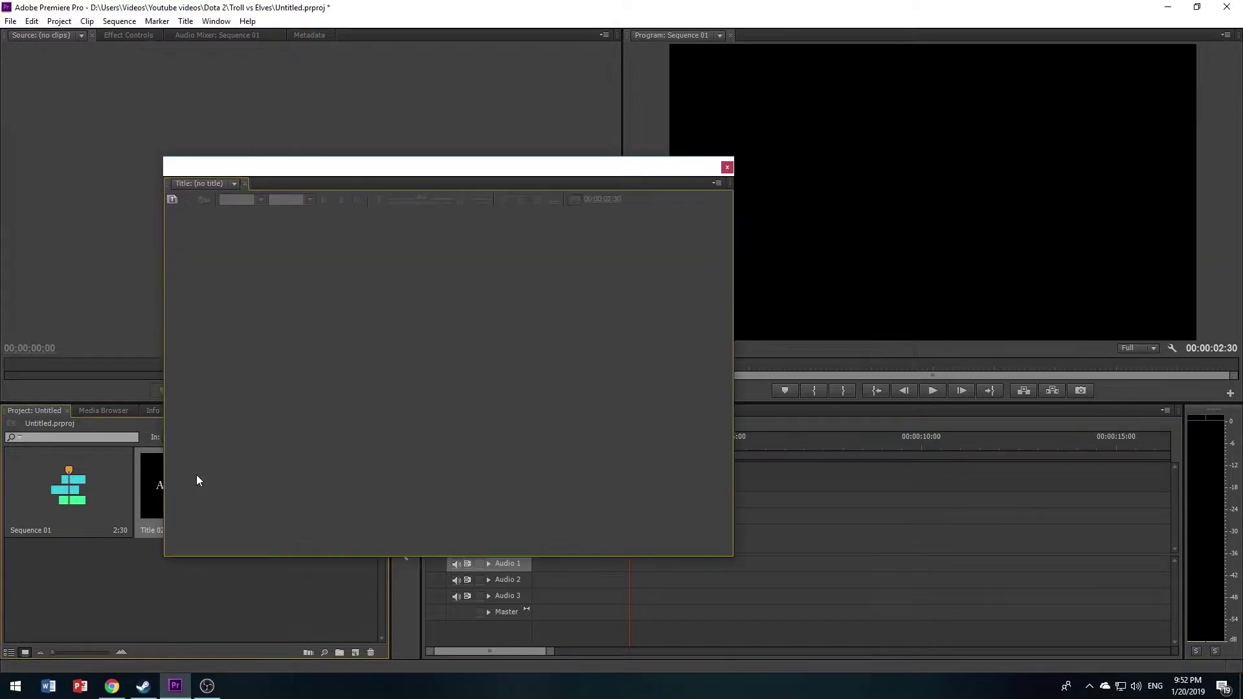
click(727, 168)
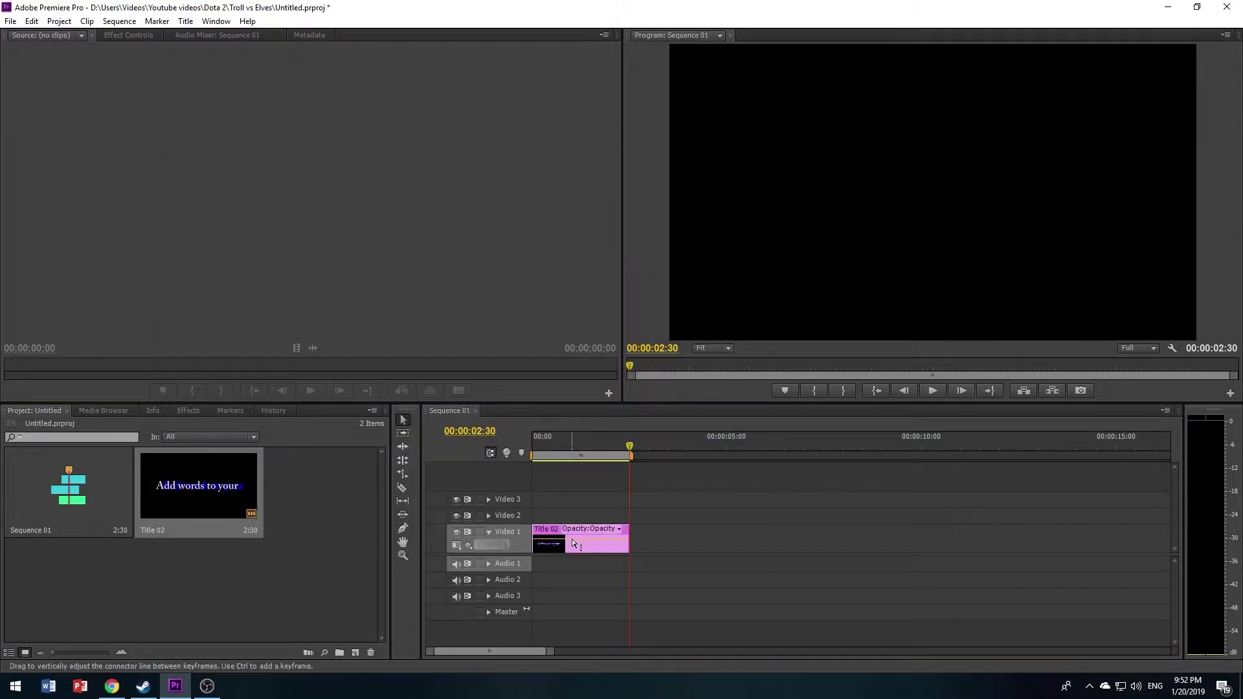
Open the effect controls for the Title 02 clip and expand its Motion properties
click(124, 36)
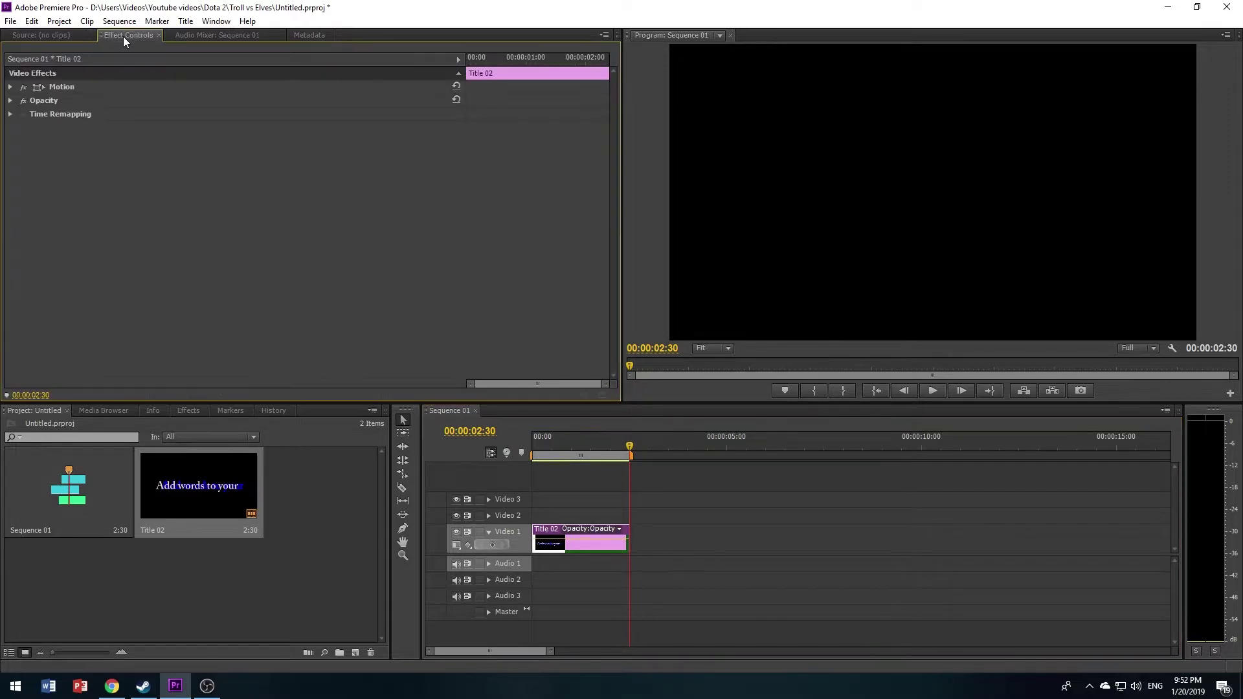
click(582, 437)
click(11, 87)
click(31, 114)
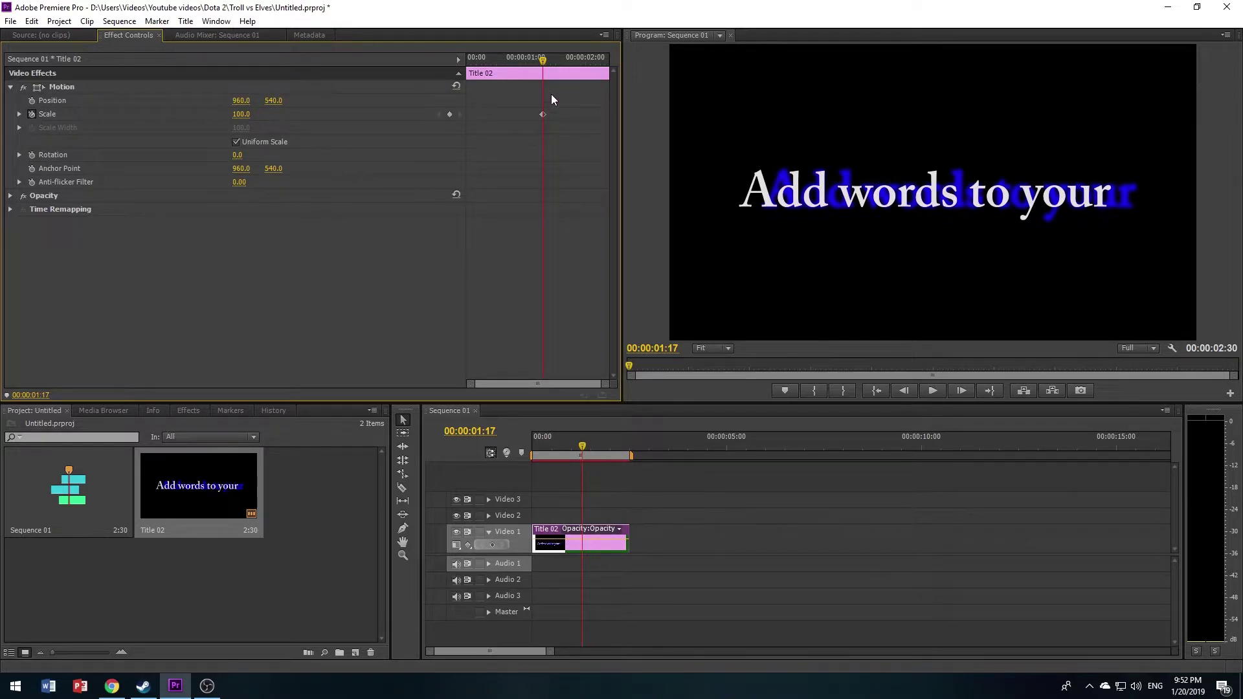
click(31, 114)
click(655, 358)
Keyframe the title's Scale from 100 at the start of the clip to 150 at 00:00:01:59
key(Home)
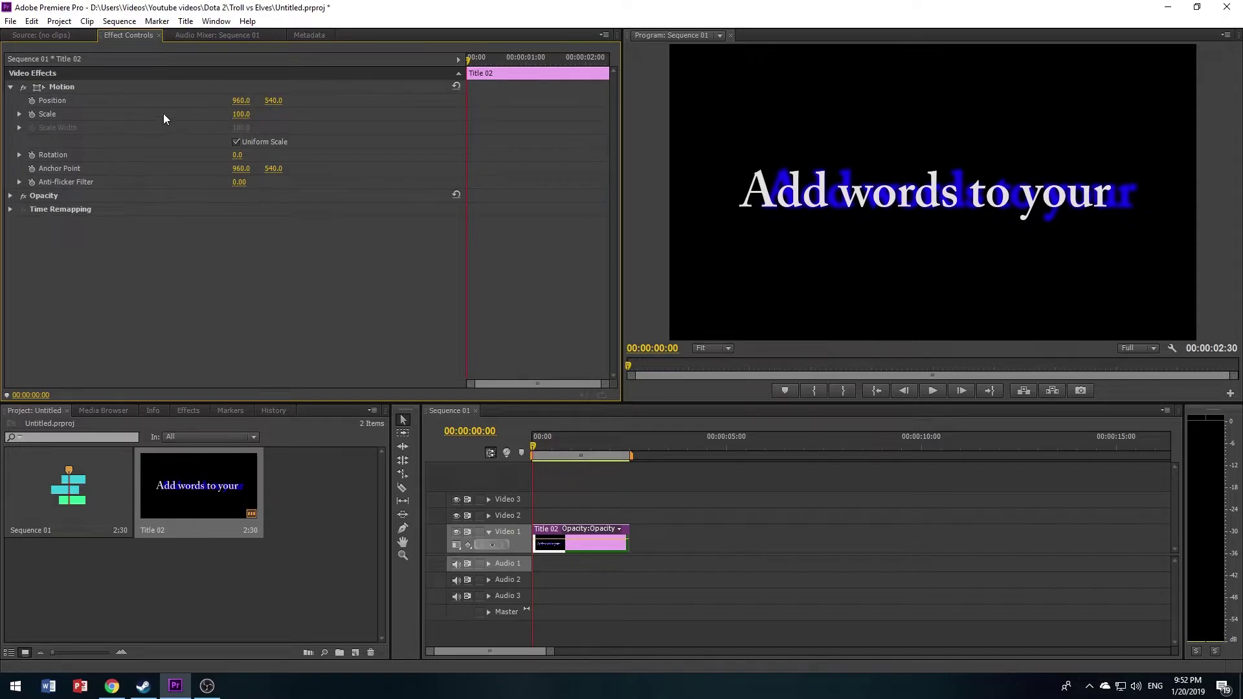
click(31, 115)
click(585, 62)
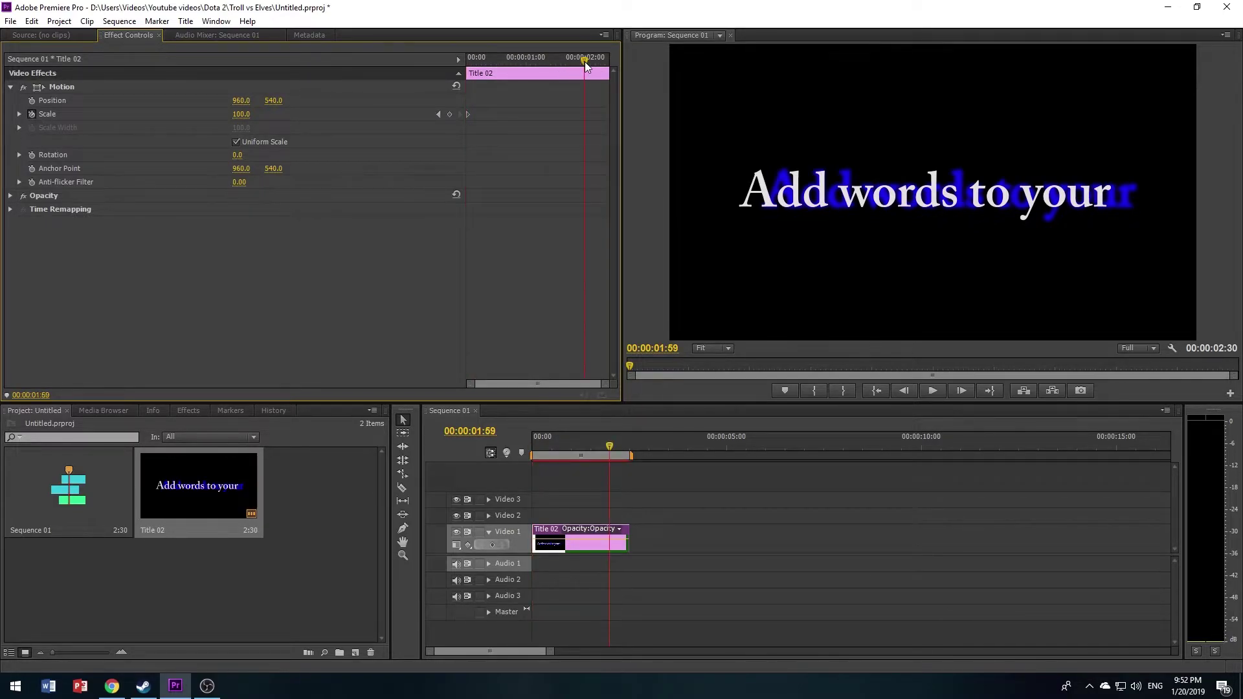
click(241, 115)
text(150)
key(Return)
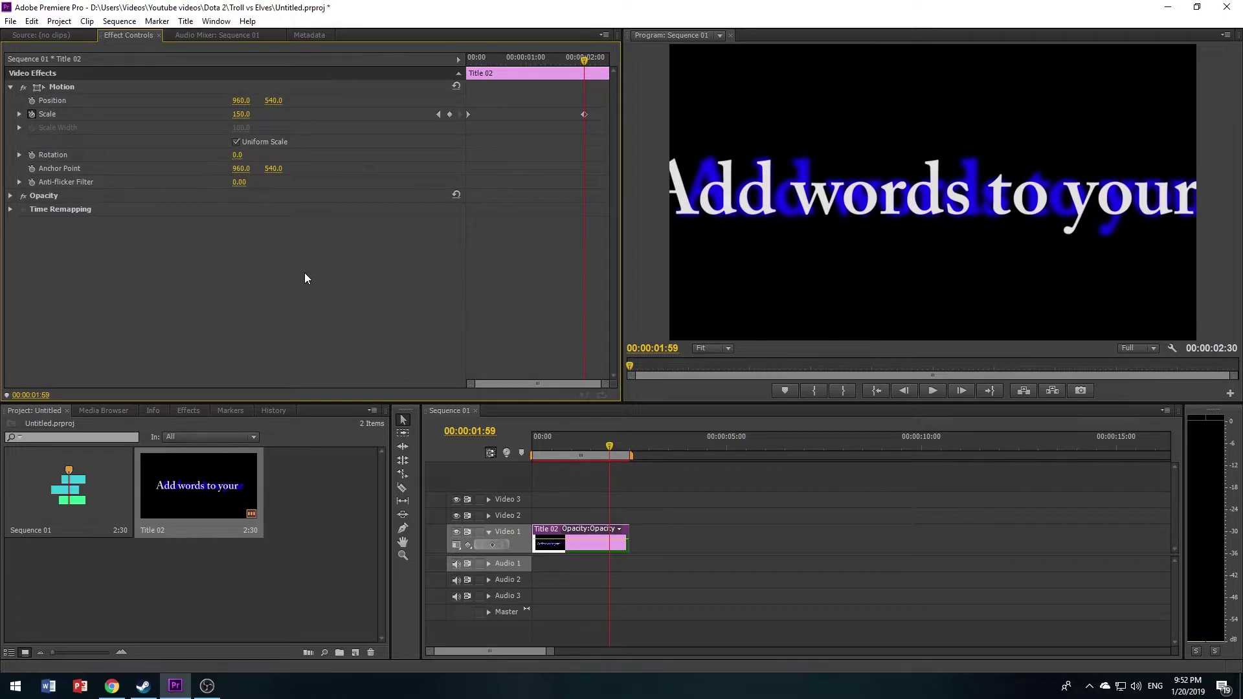
Play the title from the start to preview the scaling animation
drag(610, 446, 532, 447)
key(space)
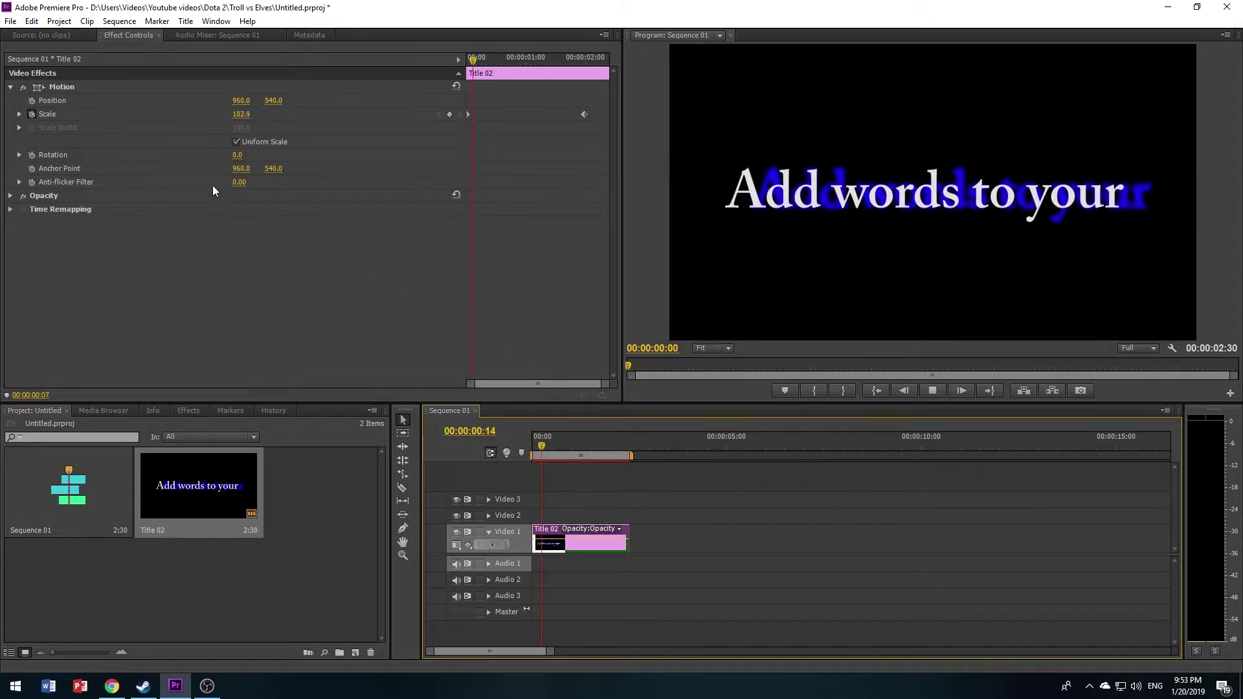
key(space)
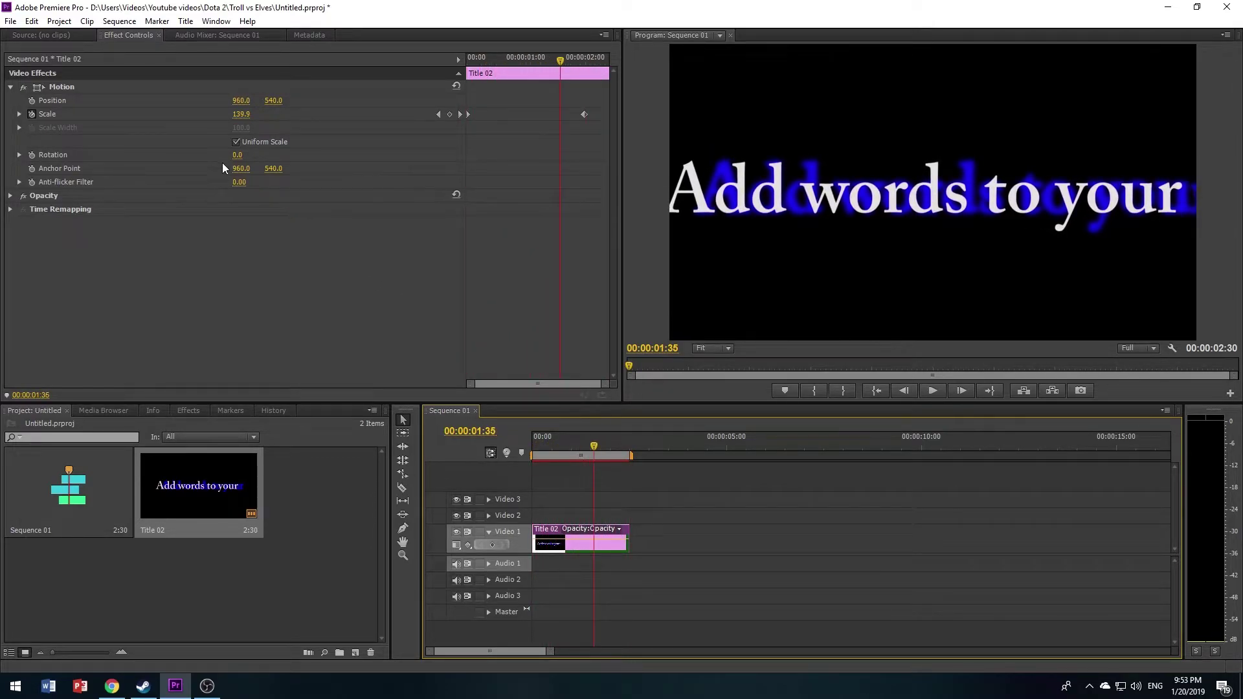
Keyframe the title's Rotation from 0 at the start of the clip to 2x0.0° at 00:00:01:31
drag(550, 59, 456, 60)
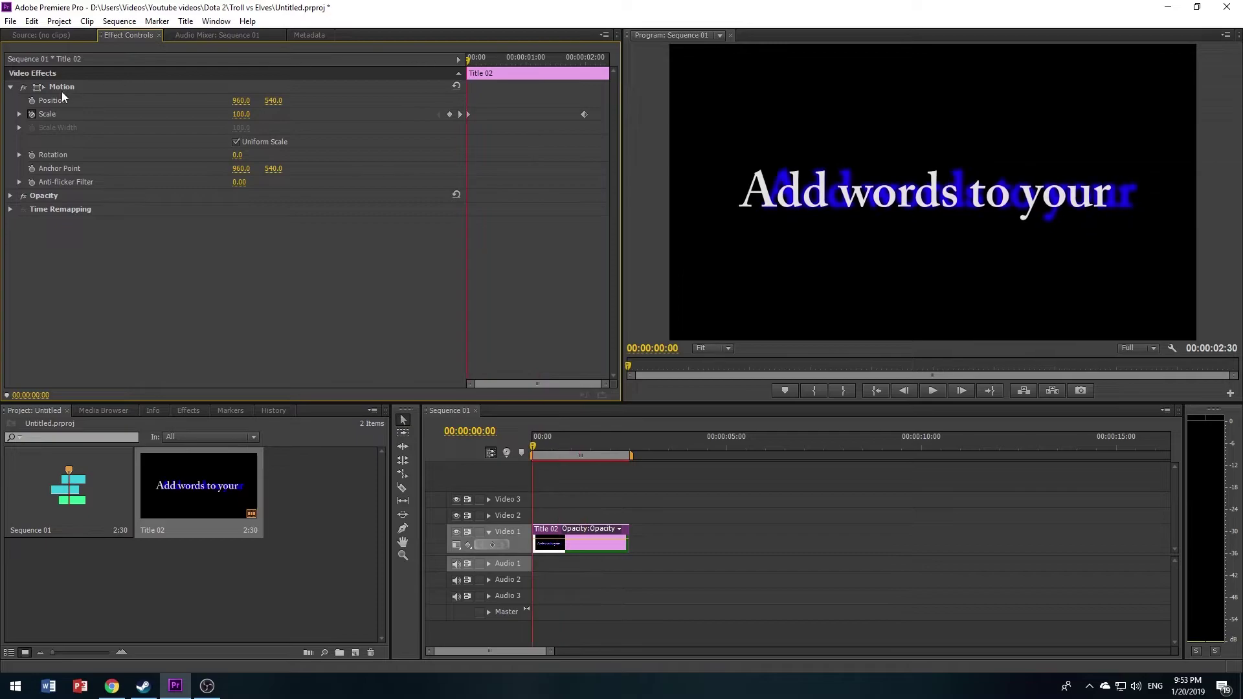
click(557, 58)
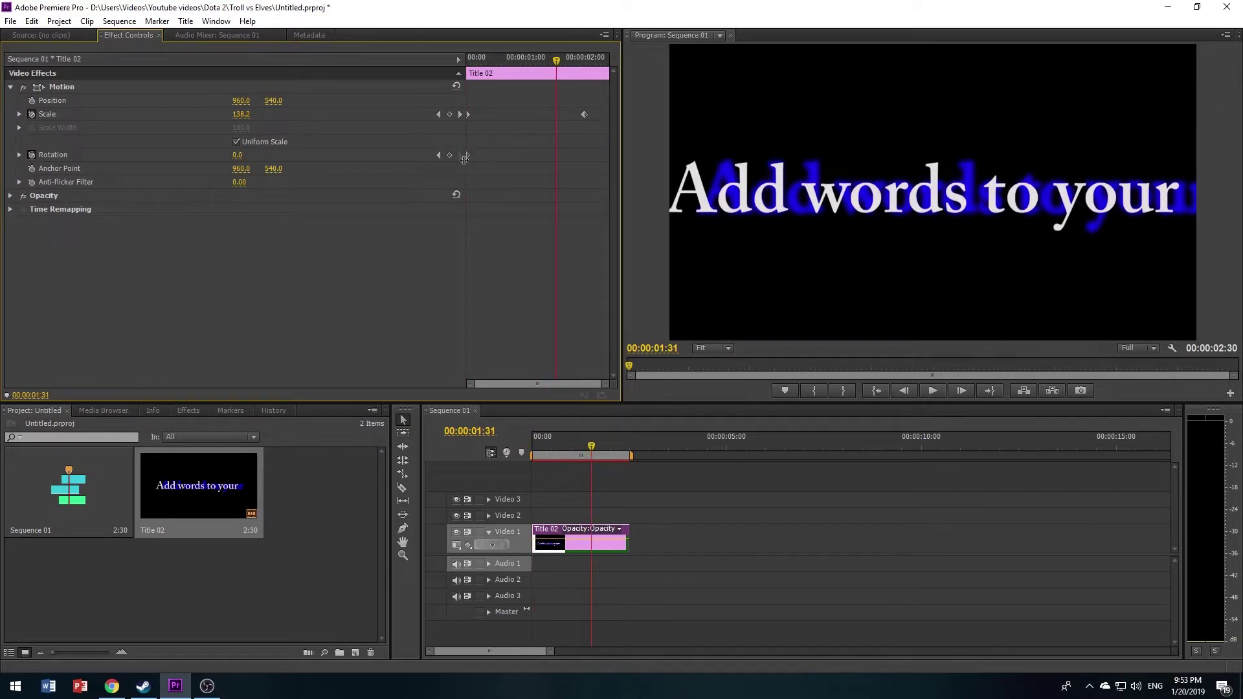
click(239, 156)
key(Return)
Play the sequence from the start to preview the combined scaling and rotation
click(516, 57)
key(Home)
key(space)
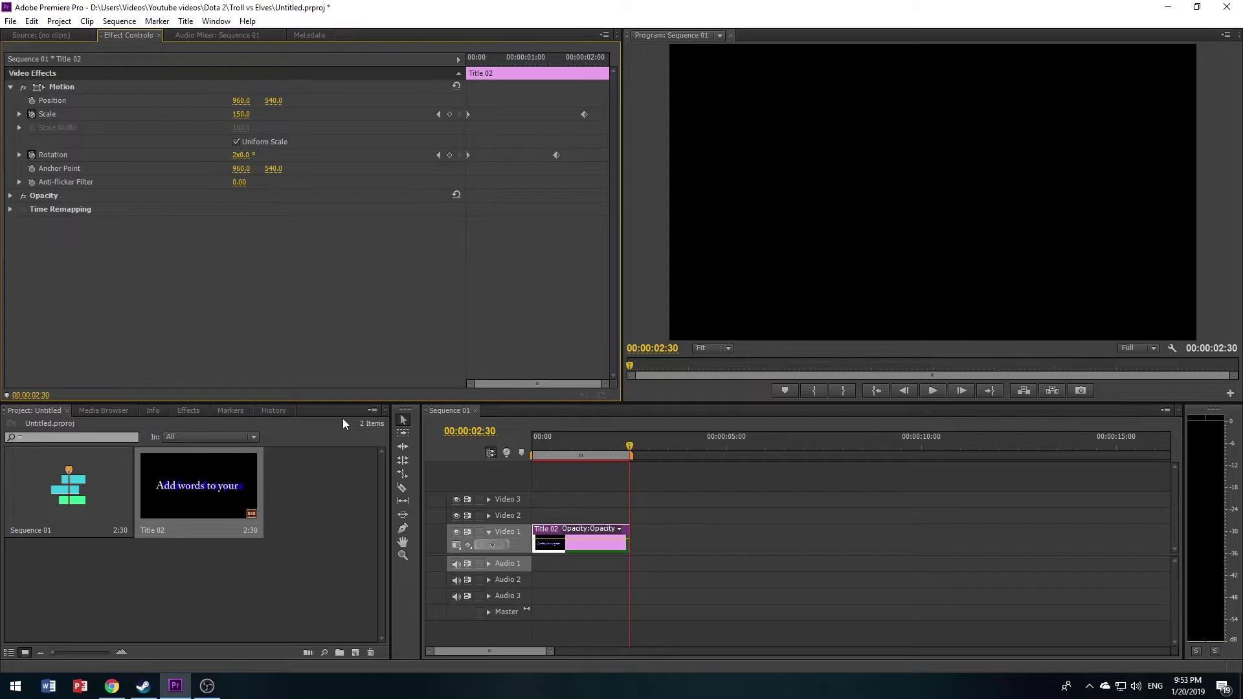
Create a new default roll title named Title 03 at 1920 × 1080
click(194, 26)
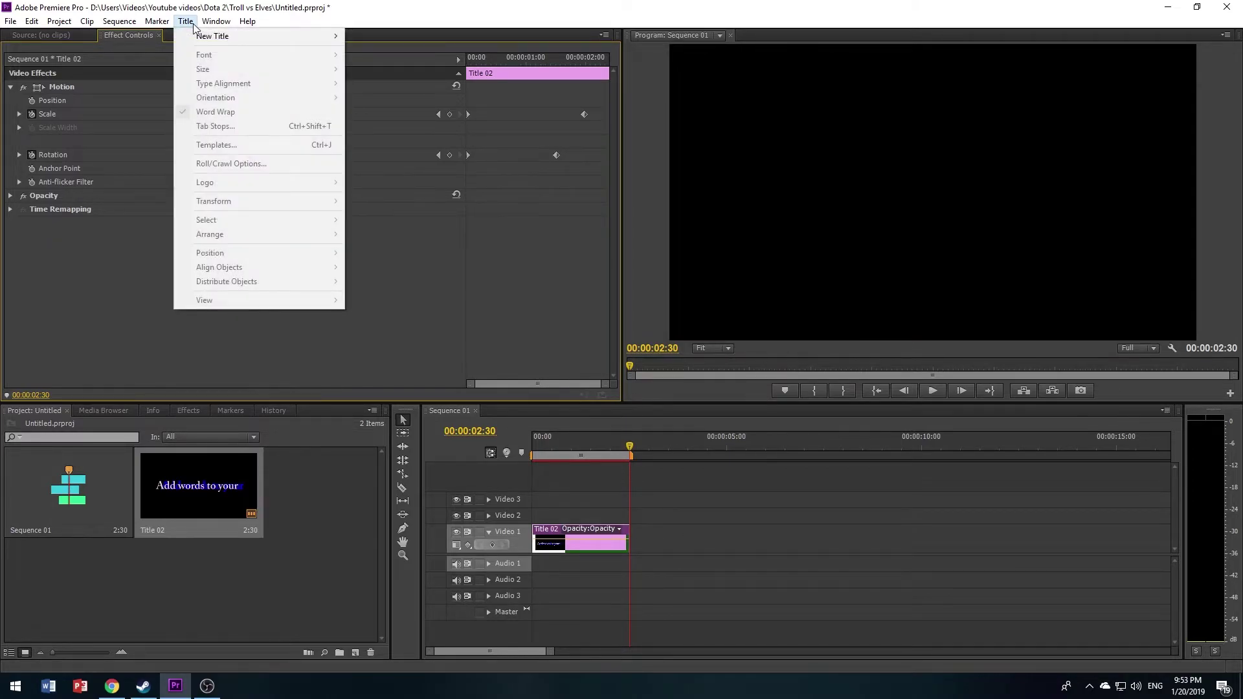
mouse_move(214, 36)
click(408, 50)
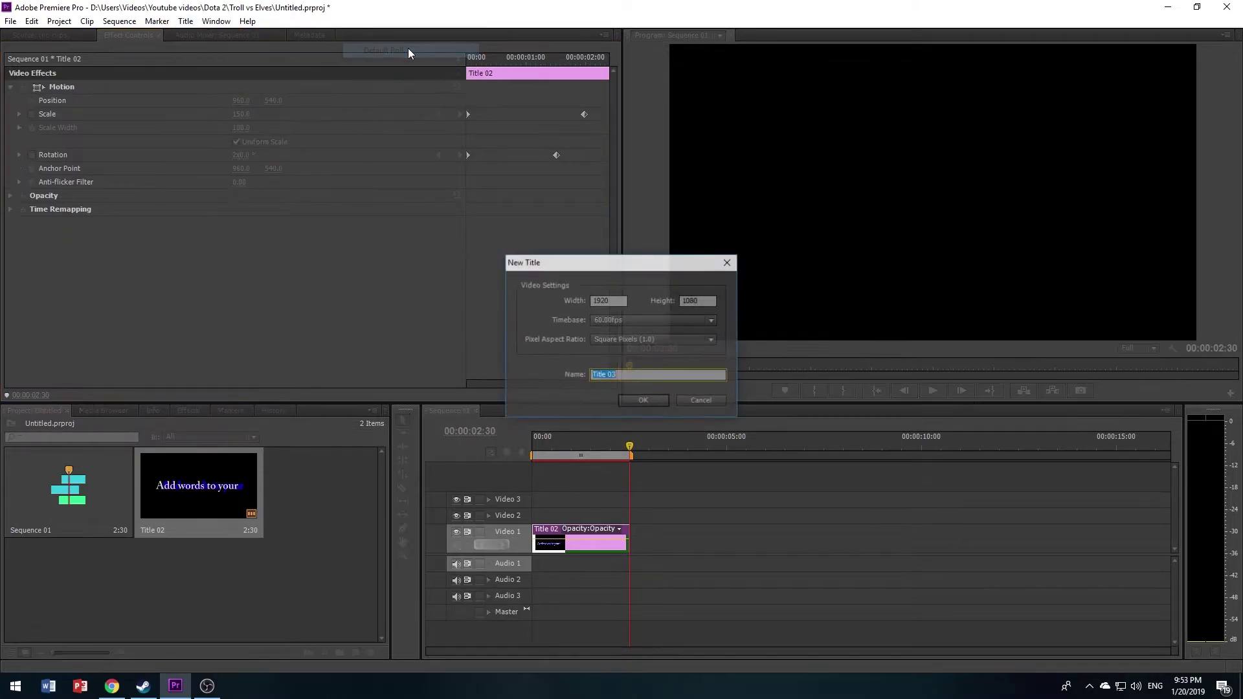
click(643, 402)
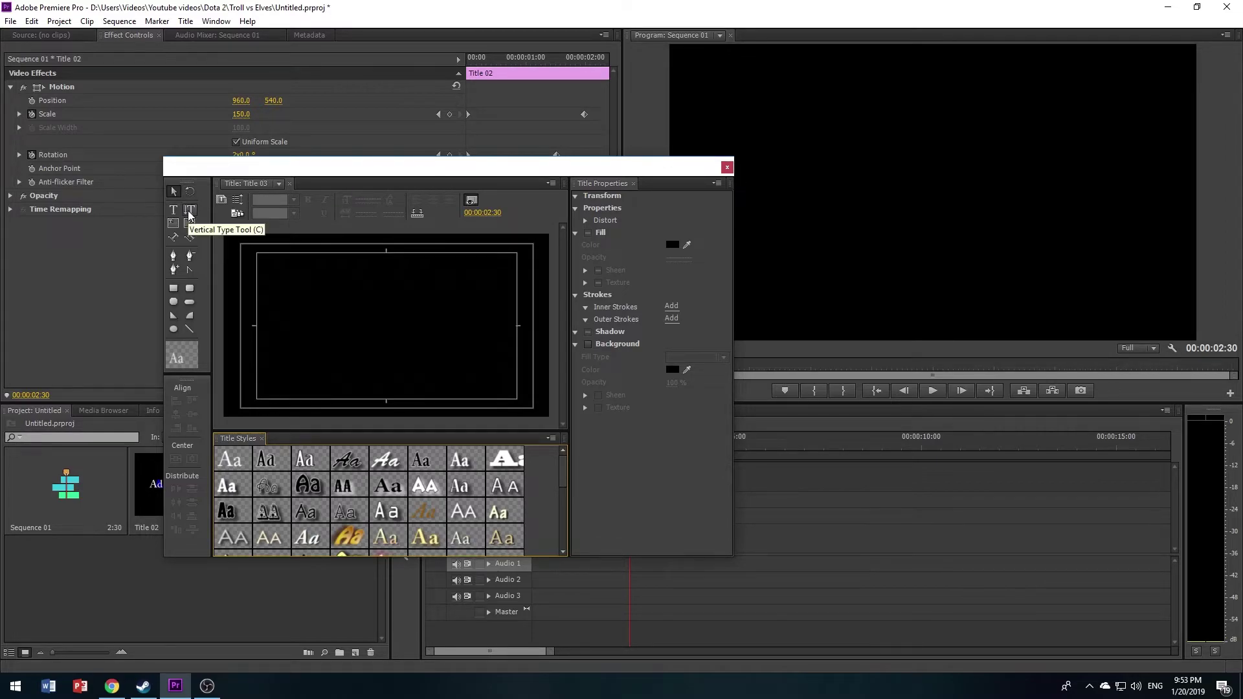
click(189, 211)
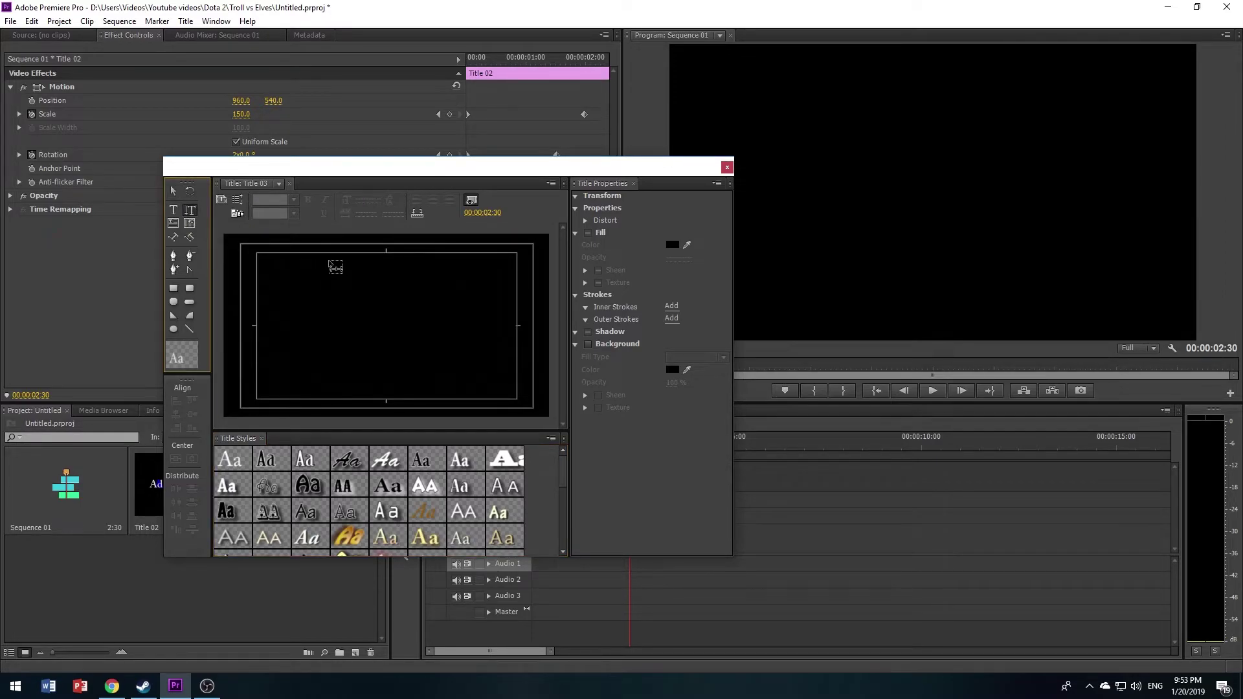
drag(329, 261, 392, 402)
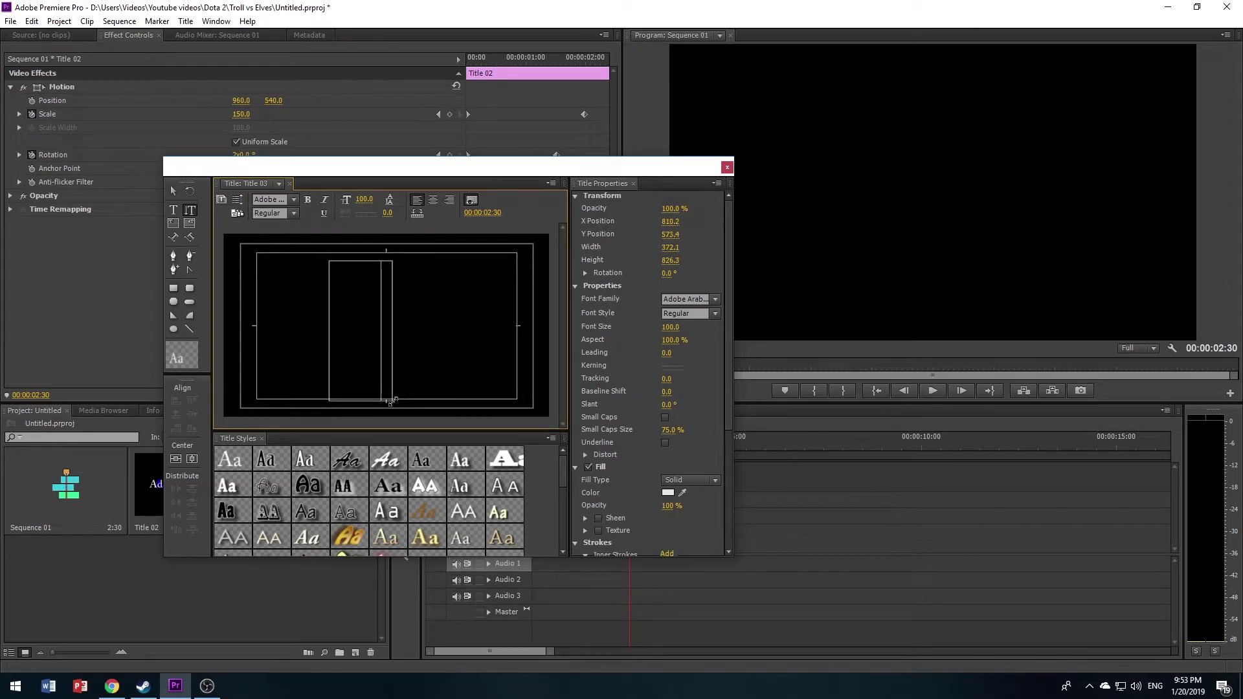
click(174, 192)
click(409, 289)
key(Delete)
Draw a horizontal text box about 1319 × 414 and enter "Credits" followed by 1, 2 and 3 on separate lines
click(173, 210)
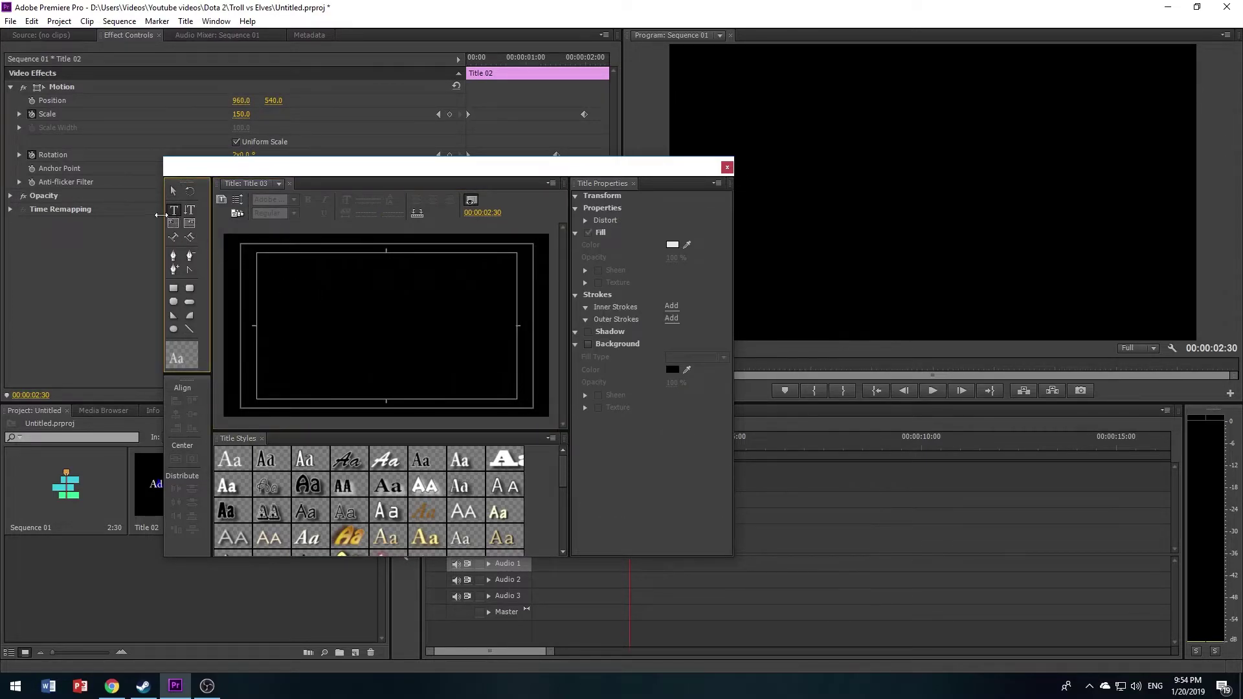
drag(266, 282, 491, 352)
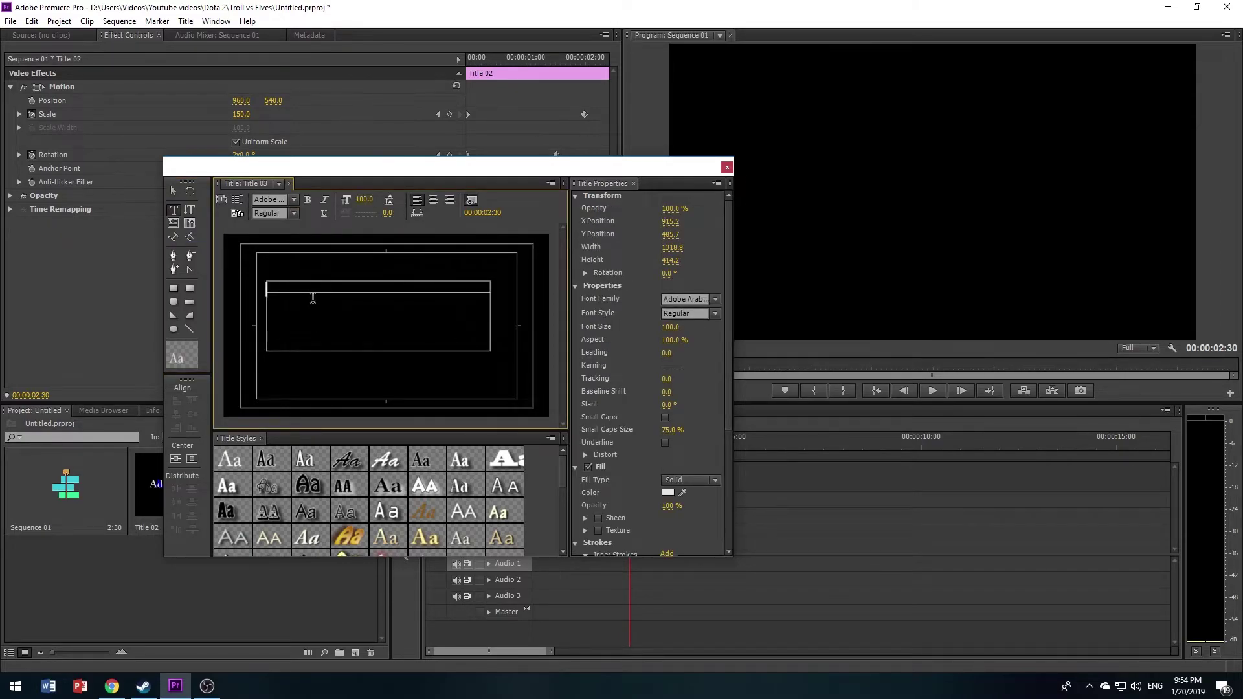
text(Credits)
key(Return)
text(1)
key(Return)
text(2)
key(Return)
text(3)
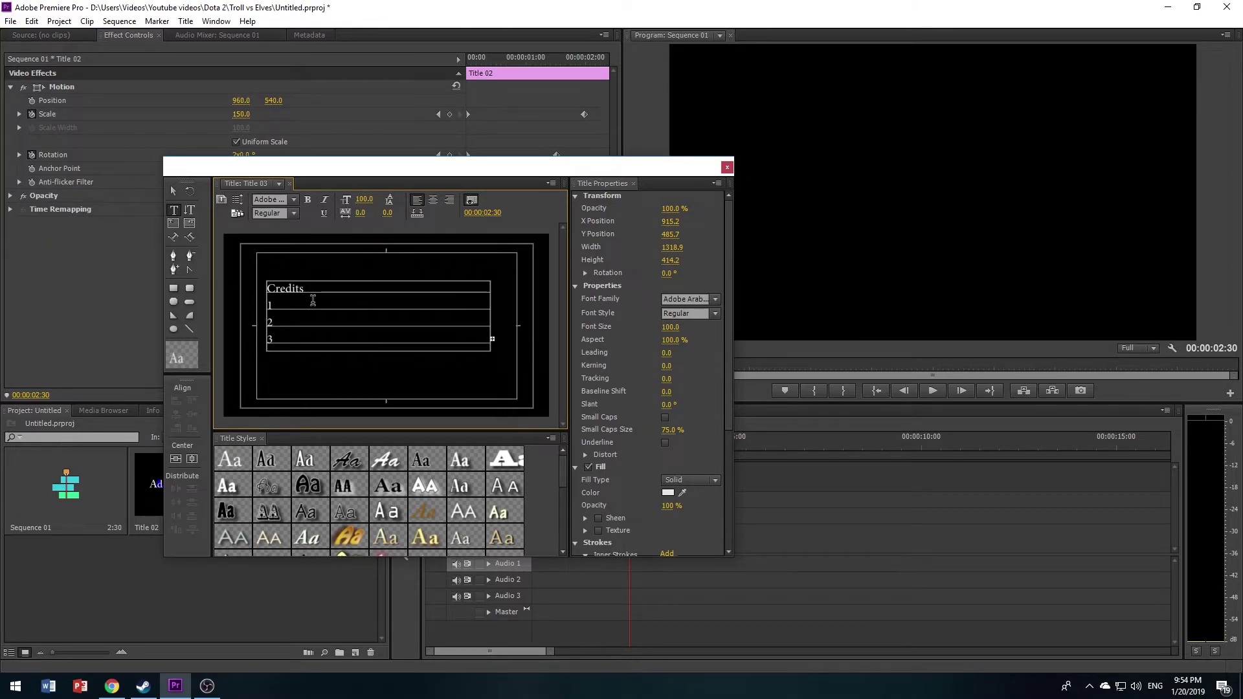
Extend the credits text box downward to about 803 high and add the numbers 4 to 8 on separate lines
click(175, 190)
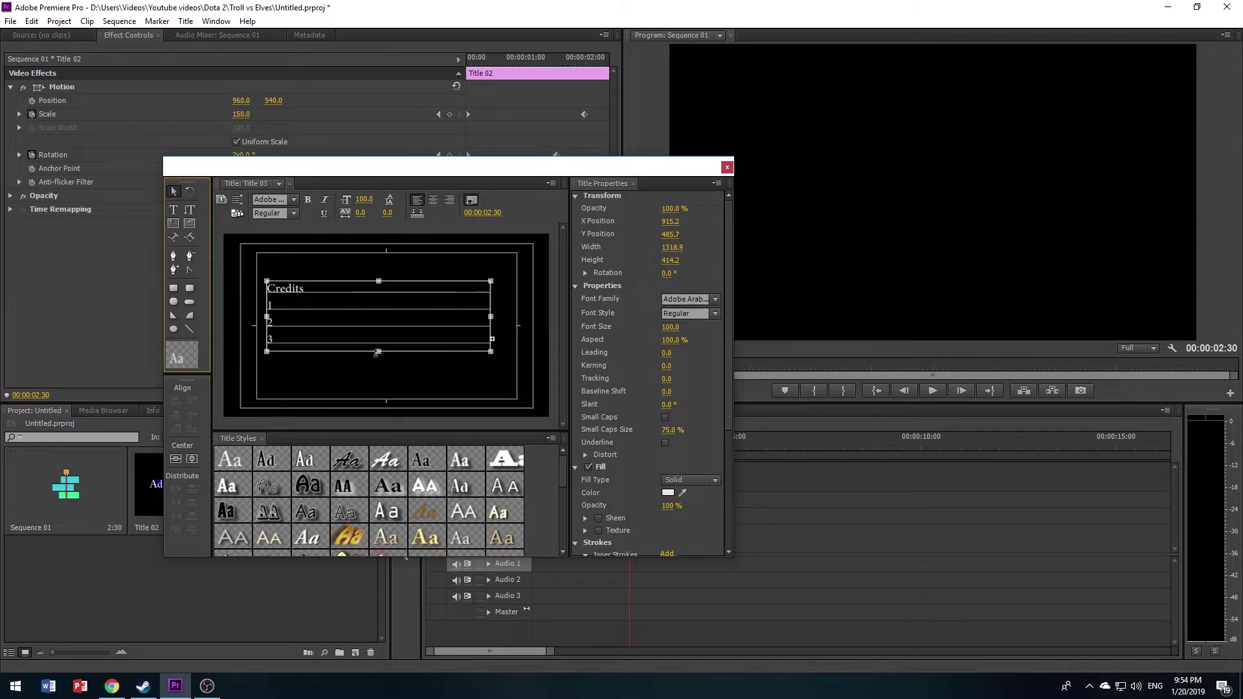
drag(379, 350, 395, 419)
click(173, 208)
click(294, 350)
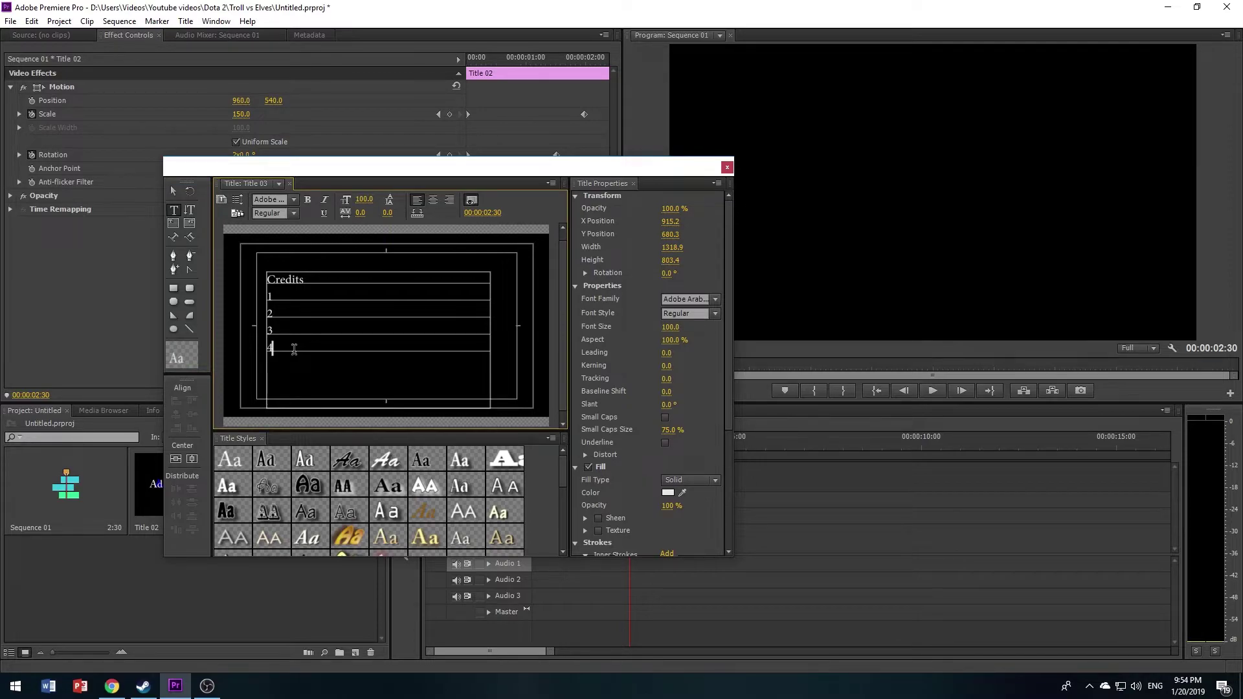
key(Return)
text(5)
key(Return)
text(6)
key(Return)
text(7)
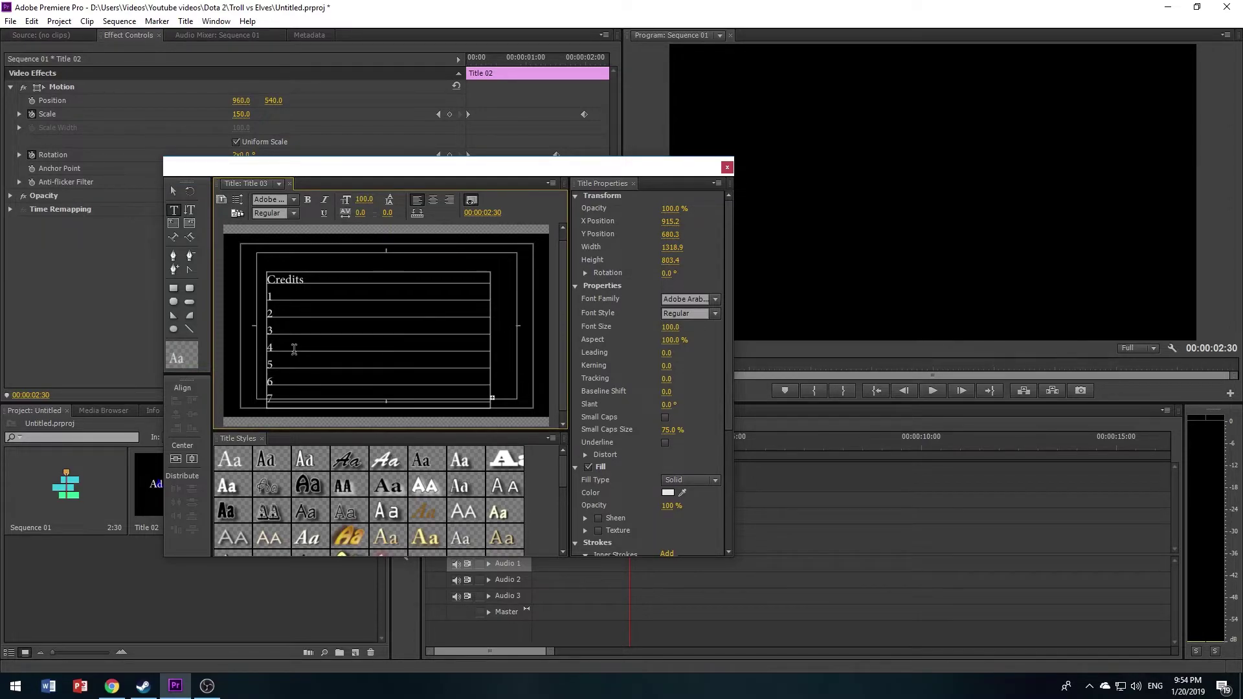
Move and resize the credits text box to about 292 × 933 and center it horizontally in the frame
click(173, 191)
drag(378, 322, 393, 295)
drag(393, 382, 393, 406)
drag(507, 328, 332, 328)
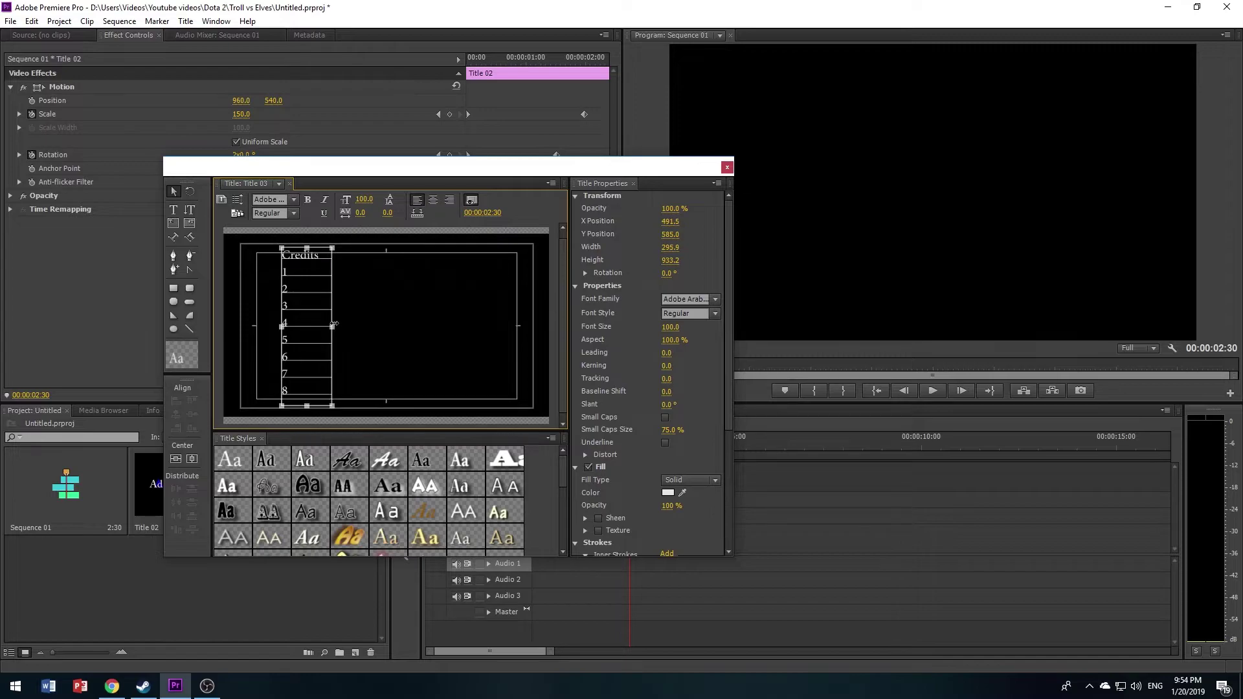
click(192, 459)
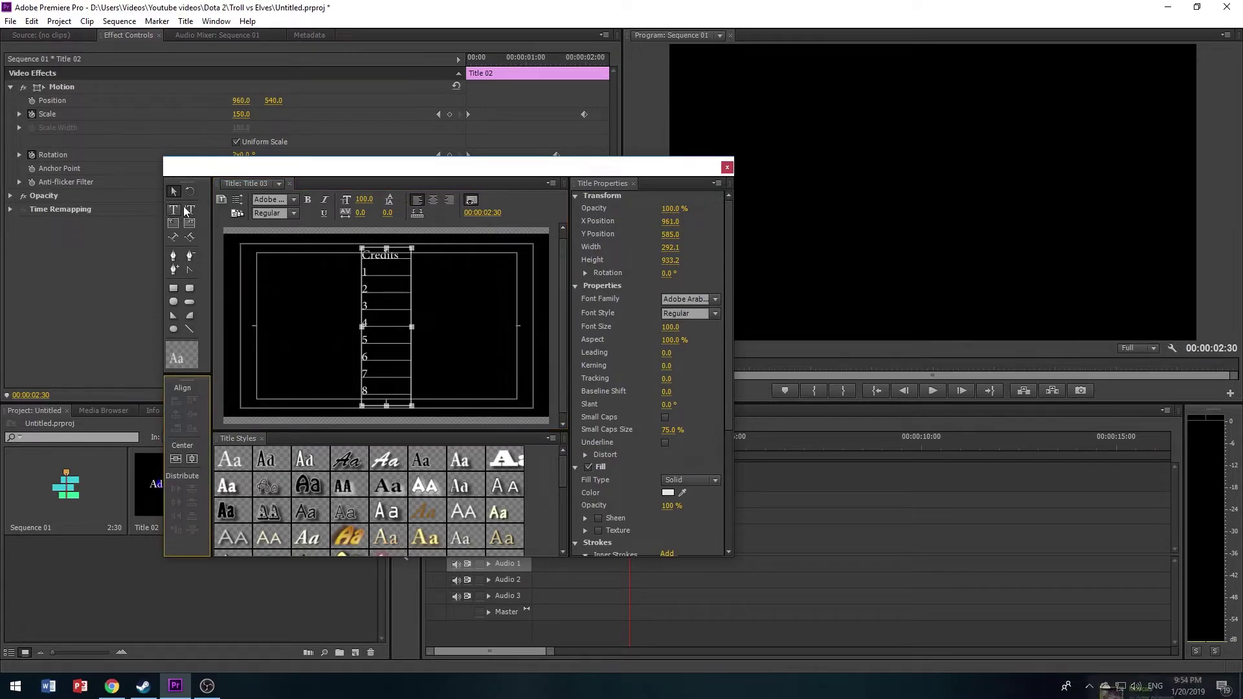
Set the rolling title to start off screen in the Roll/Crawl options and close the title editor
click(472, 199)
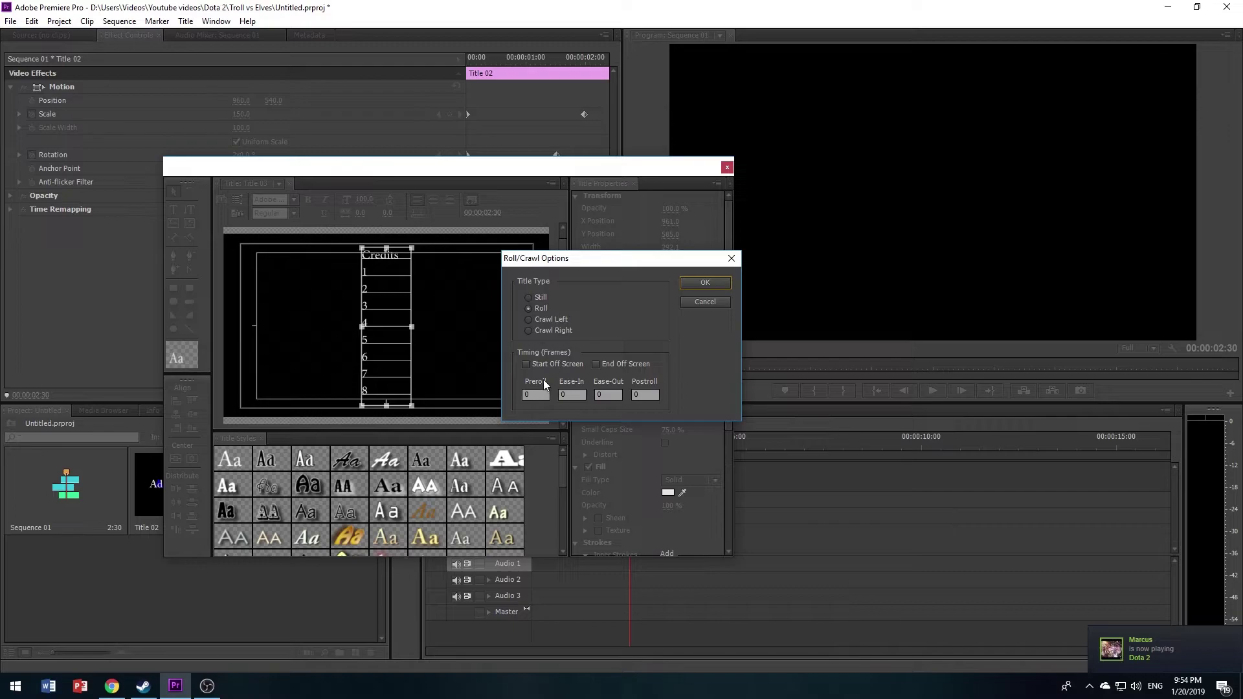
click(526, 365)
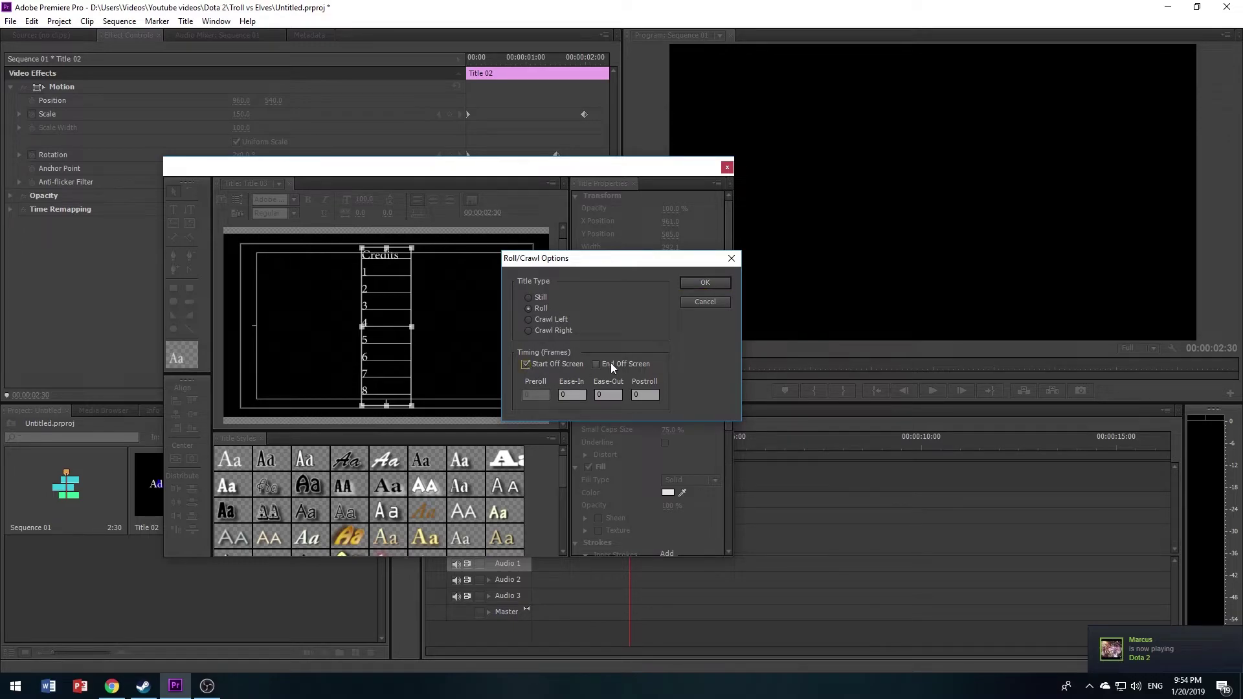
click(702, 283)
click(728, 169)
Place Title 03 directly after Title 02 on the Video 1 track and play the rolling credits
drag(315, 485, 638, 486)
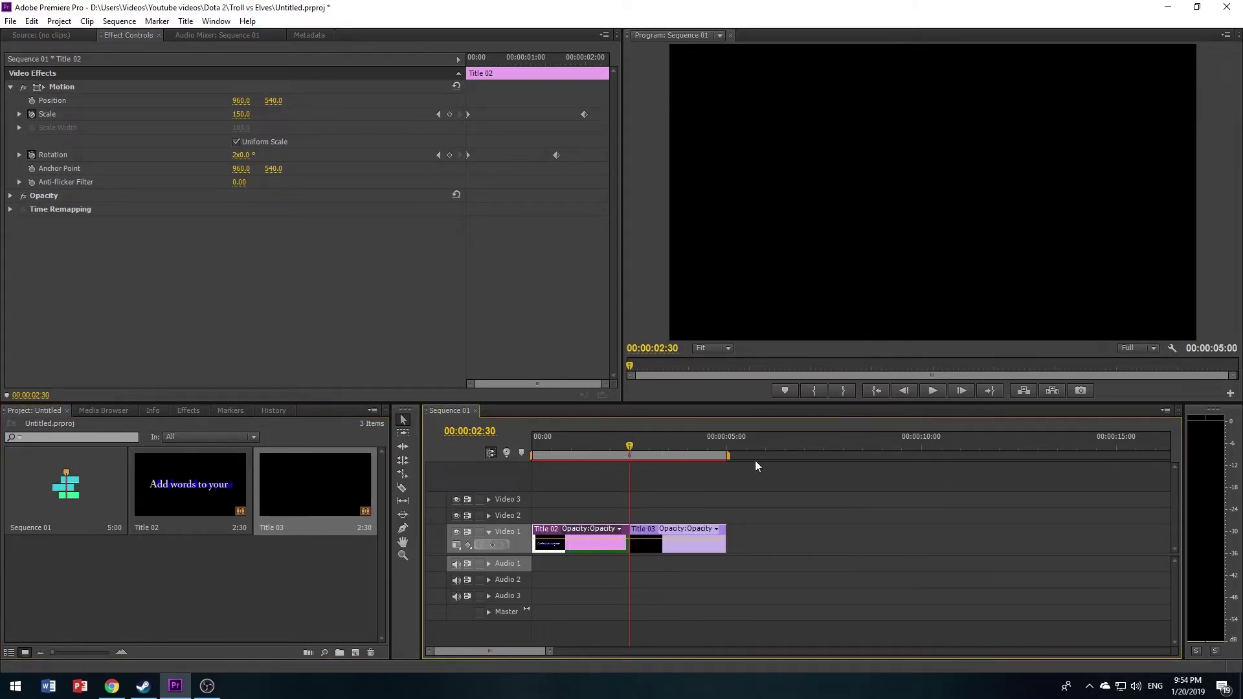
key(space)
Rate-stretch Title 03 on the Video 1 track to end at about 00:00:08:48 and play back the slowed credits
click(407, 473)
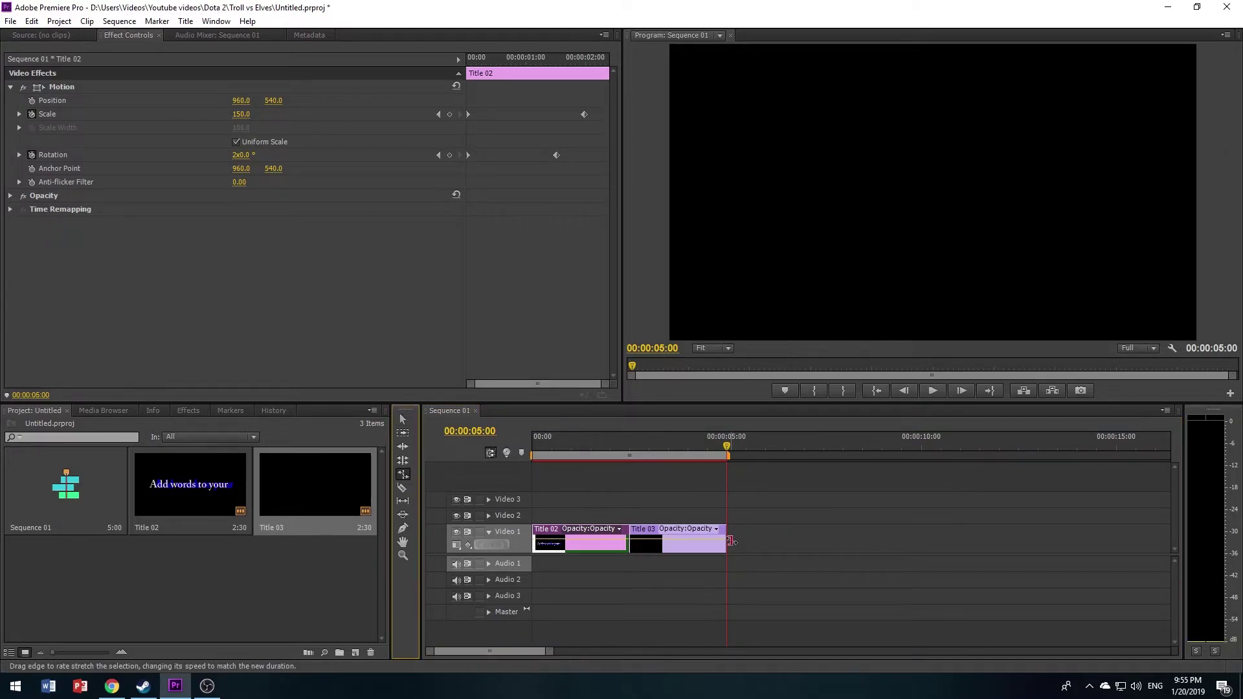
click(738, 547)
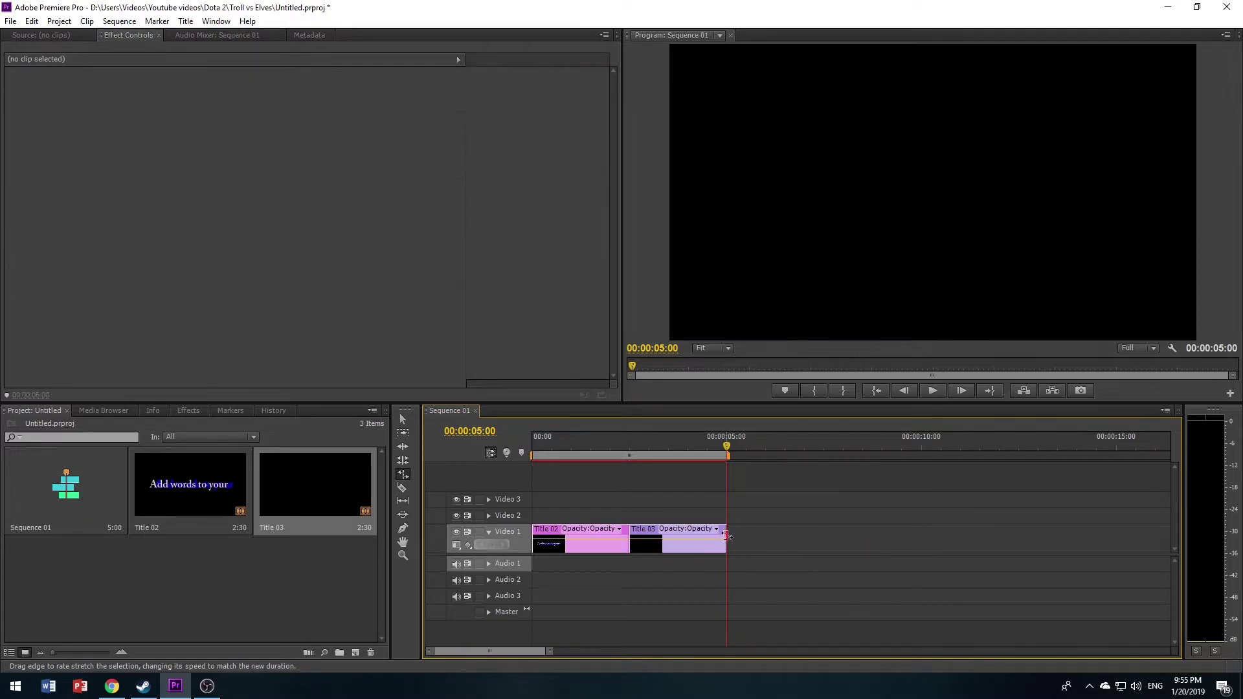
drag(736, 536, 875, 537)
drag(669, 444, 626, 444)
key(space)
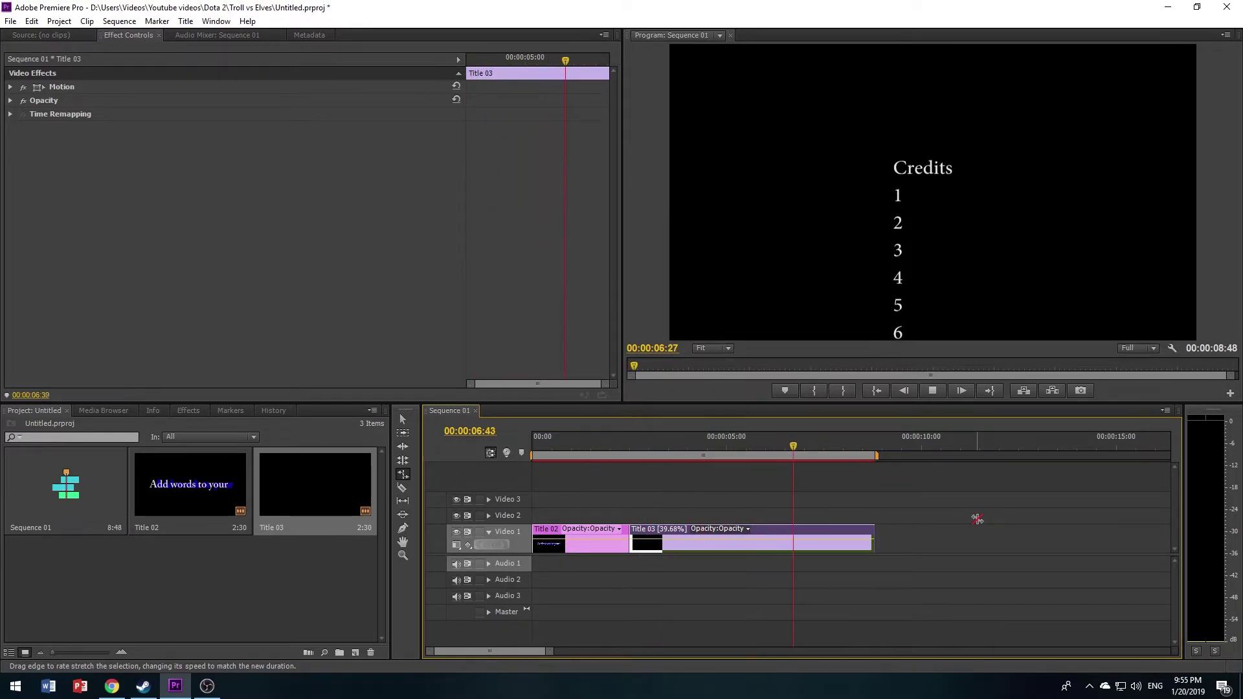
key(space)
key(space)
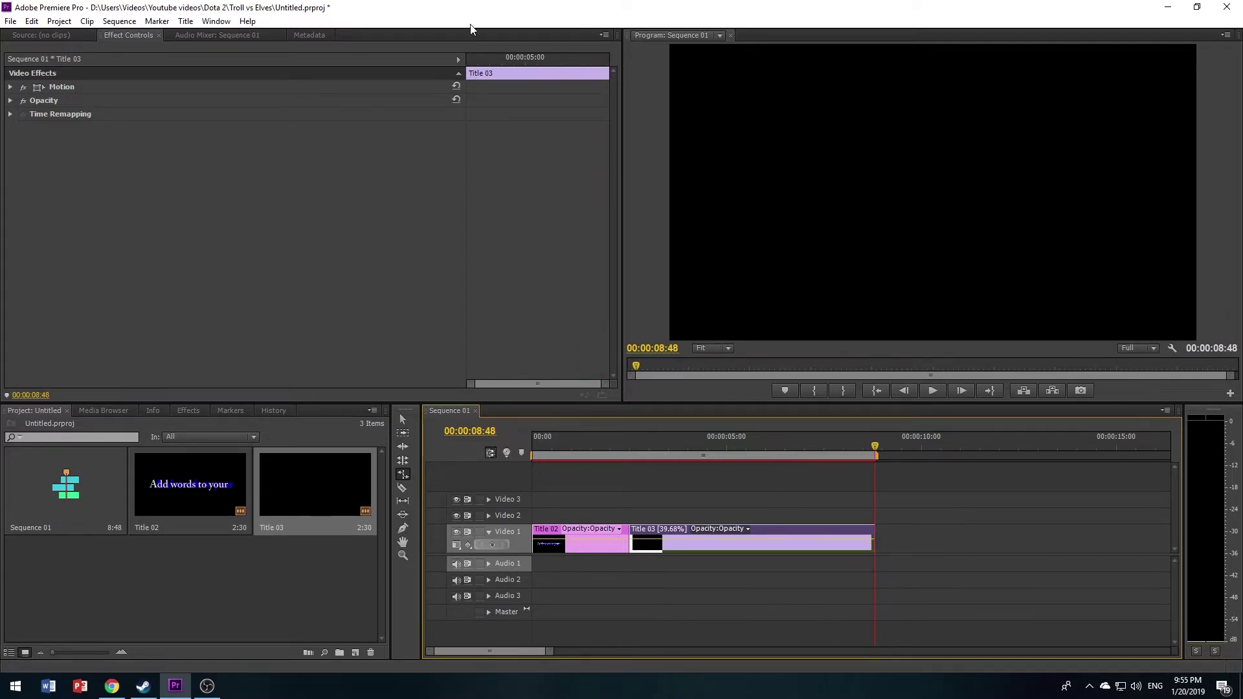
Create a default crawl title, Title 04, with the text "Move Right" in a small text box at the left edge of the safe area
click(185, 21)
mouse_move(272, 36)
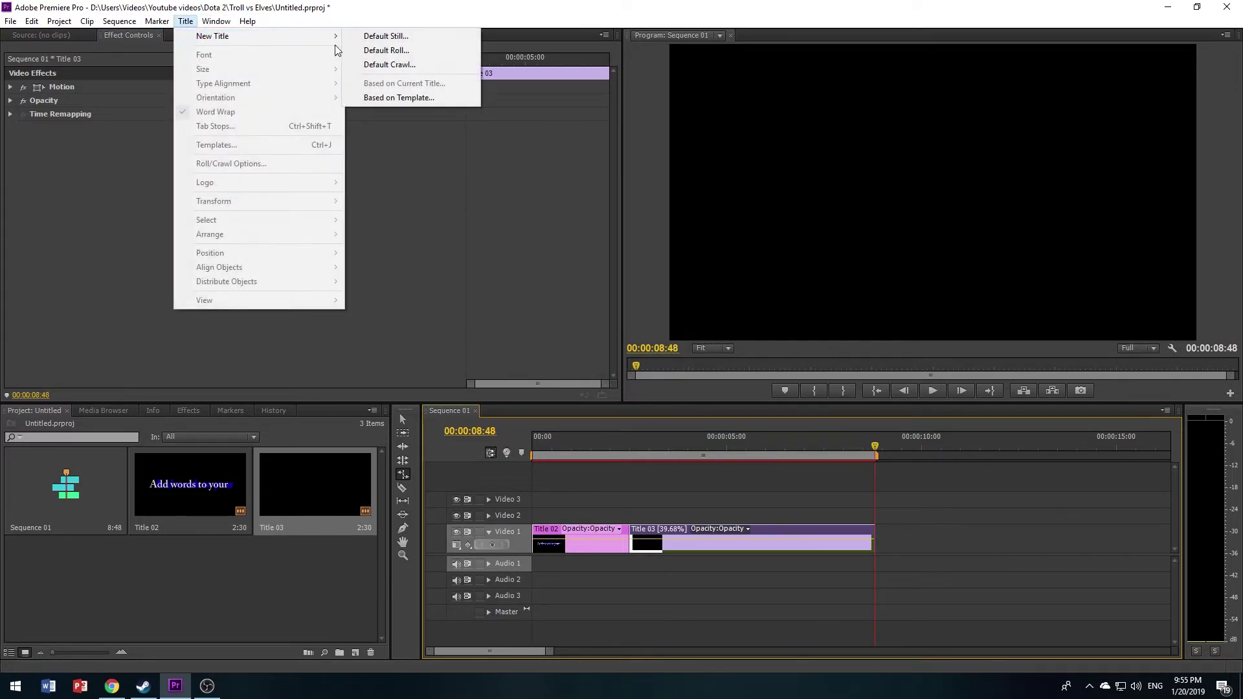
click(388, 64)
click(641, 402)
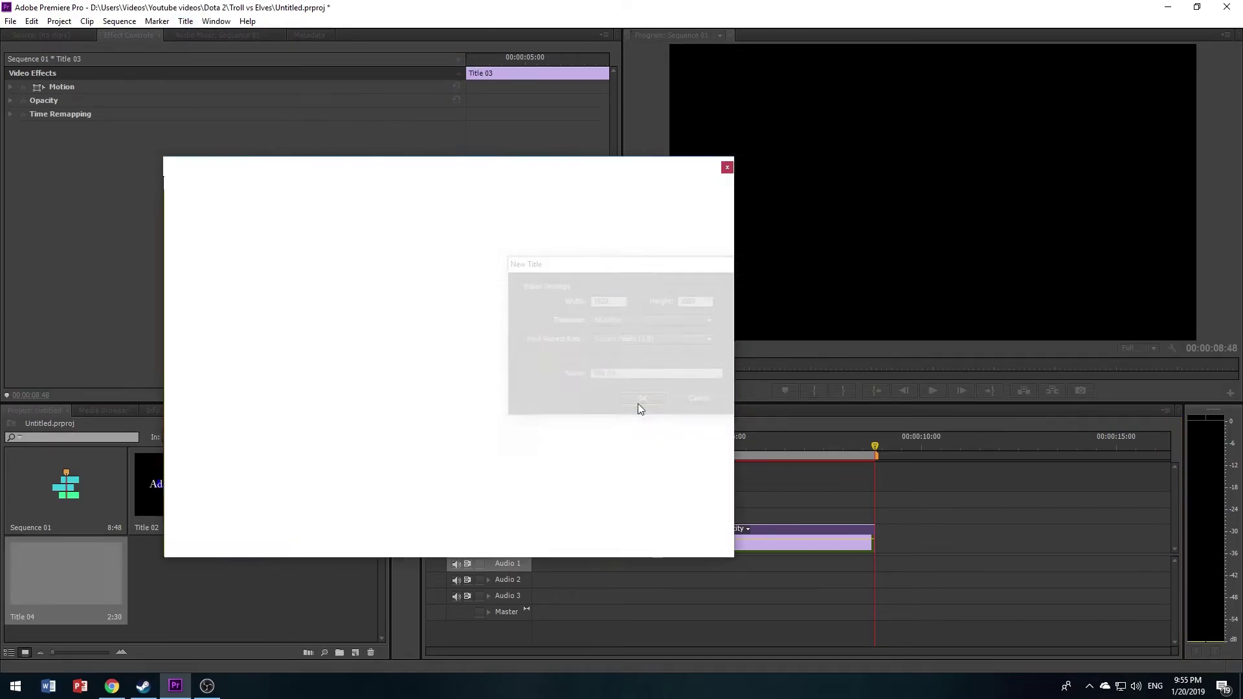
click(174, 209)
drag(290, 293, 418, 337)
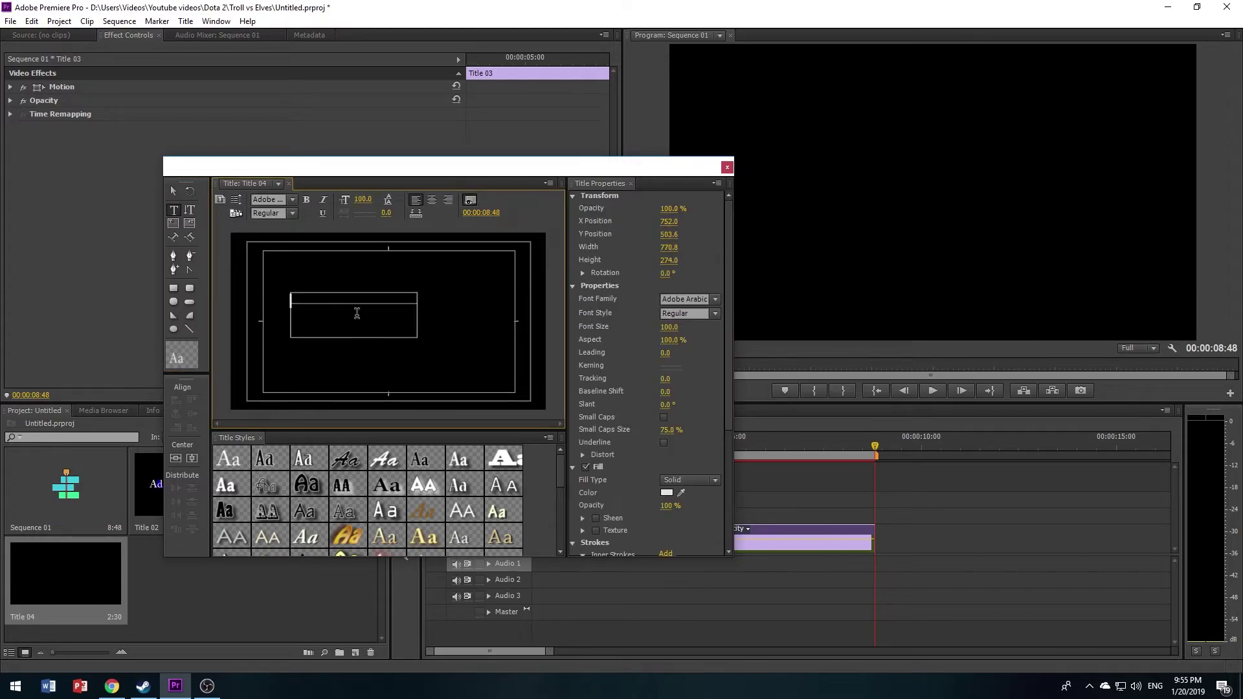
text(Move Right)
click(173, 191)
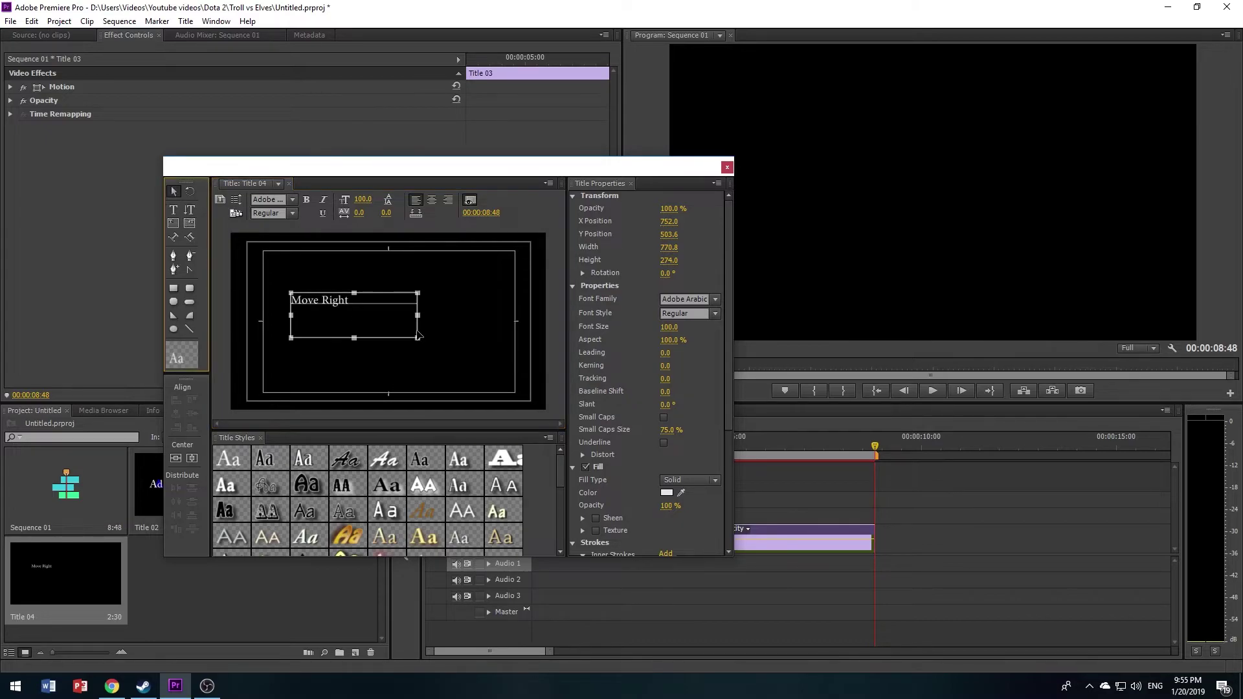
drag(411, 330, 305, 327)
Set the title type to Crawl Right and place Title 04 directly after Title 03 on the Video 1 track
click(236, 199)
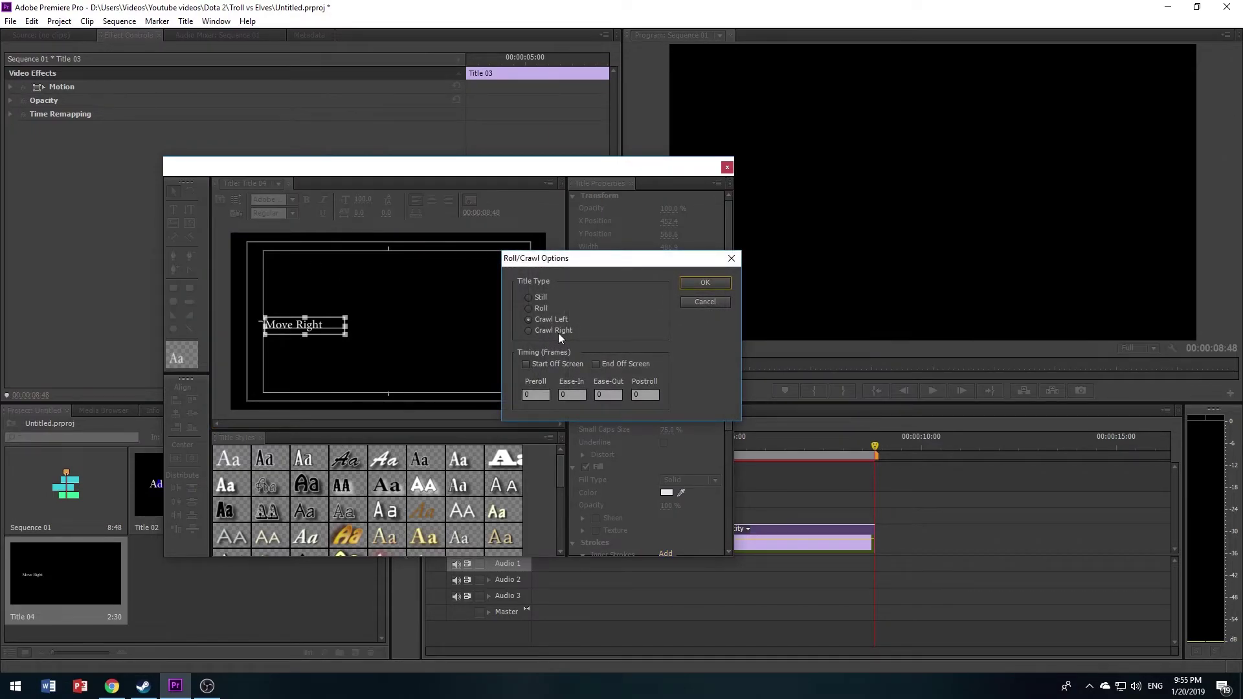
click(555, 331)
click(705, 282)
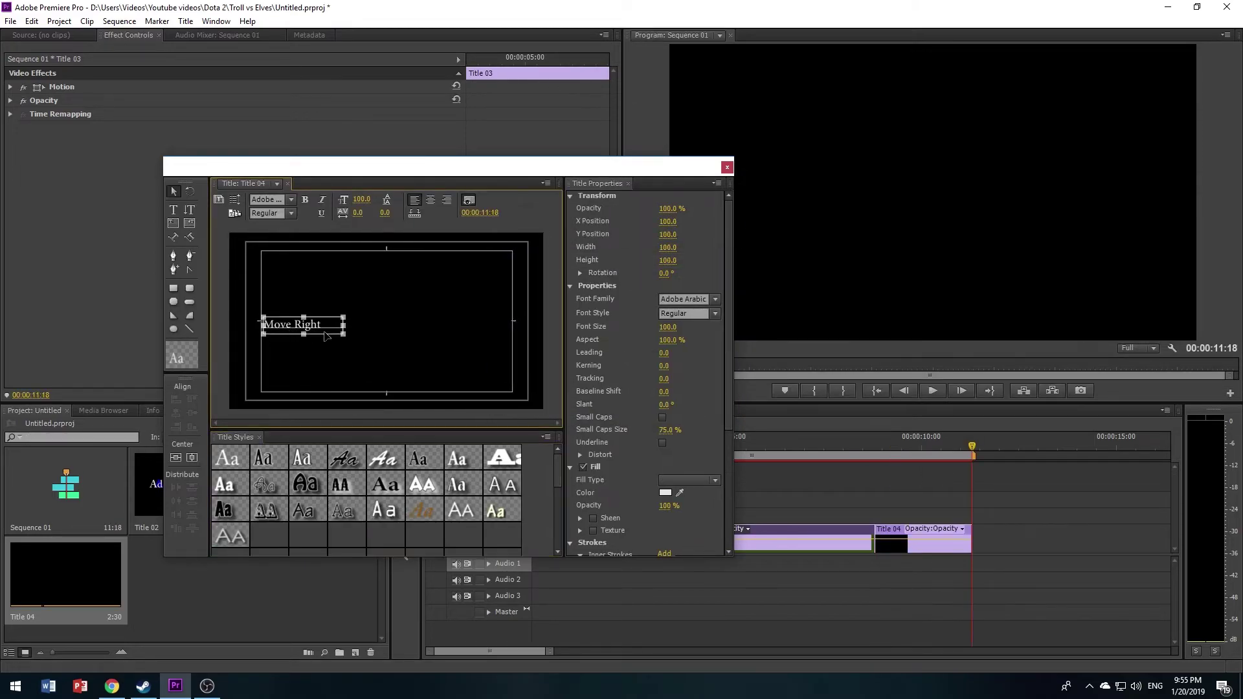
click(727, 167)
Play the sequence from the start of Title 04 to review the "Move Right" crawl
click(874, 451)
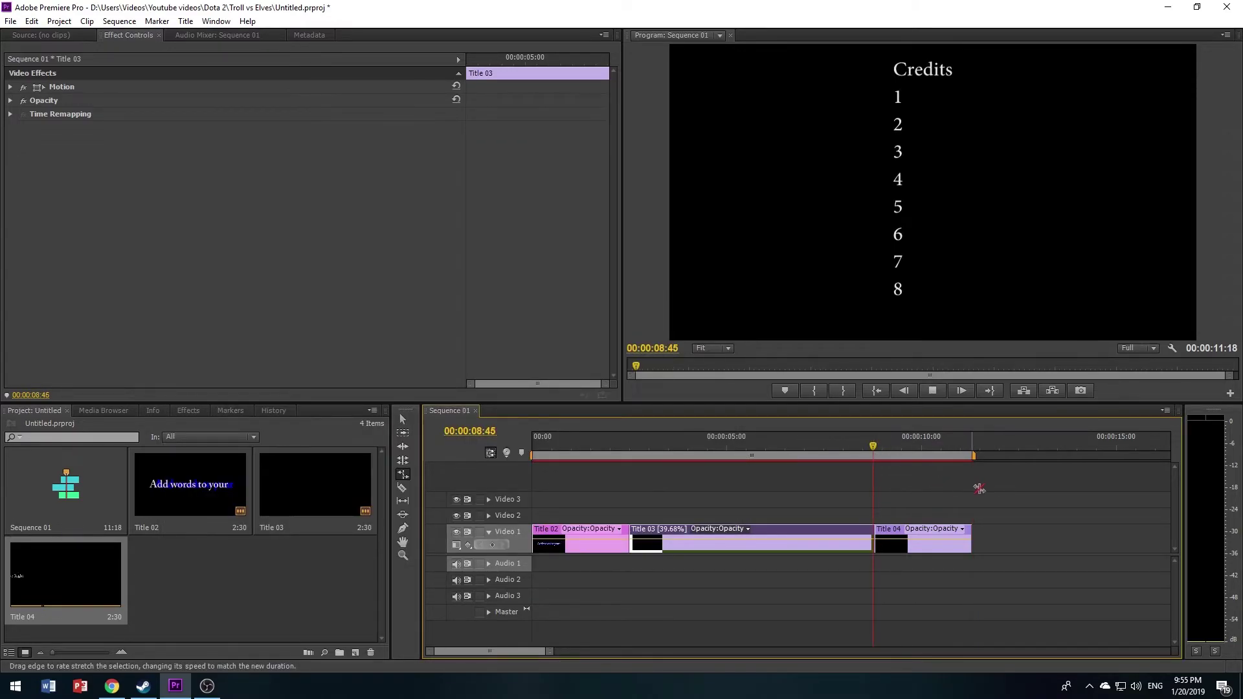
key(space)
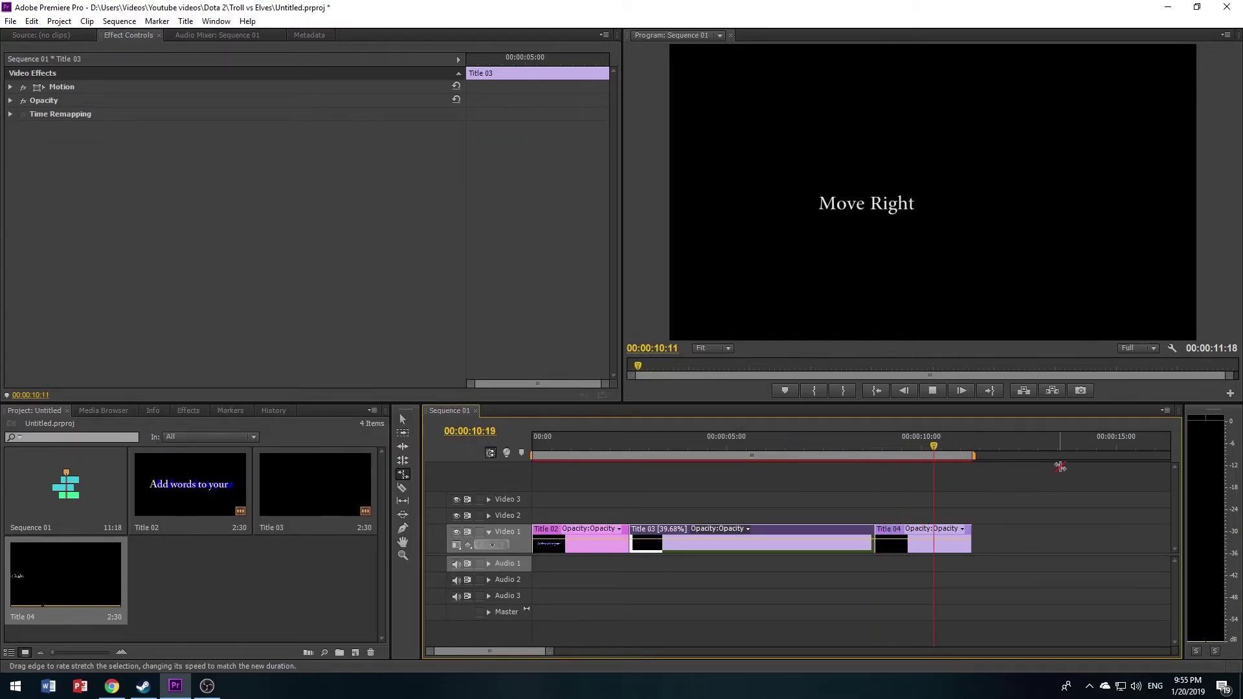
key(space)
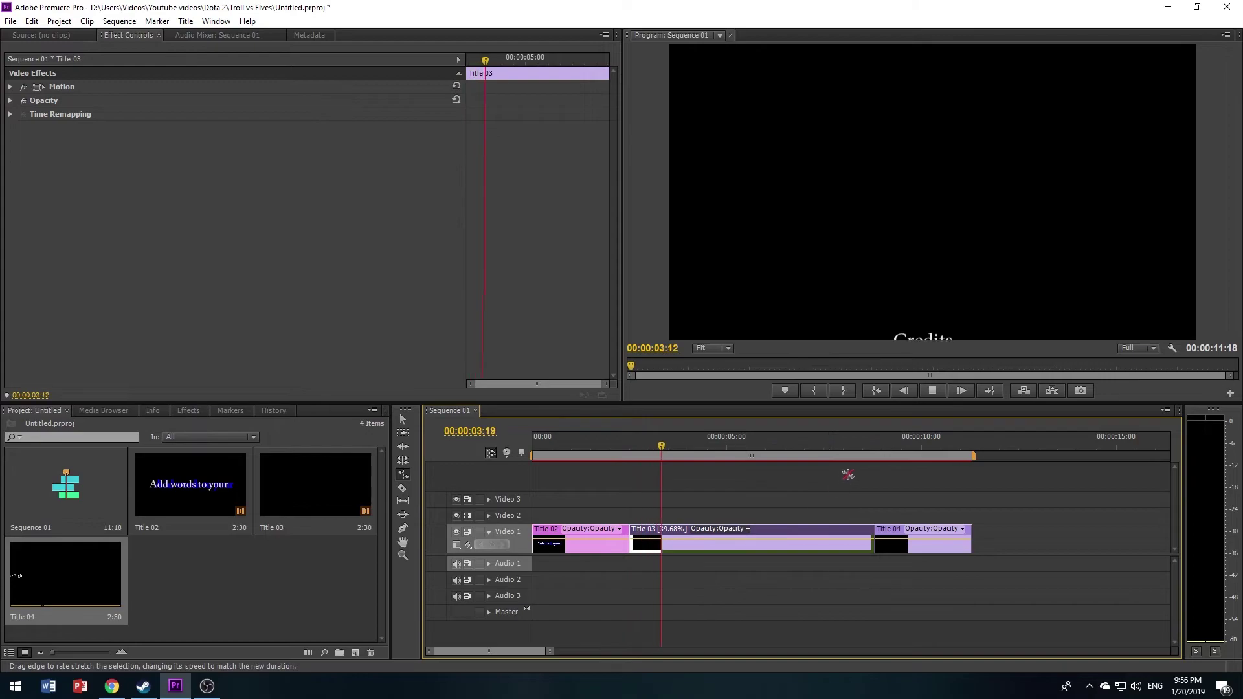
click(893, 440)
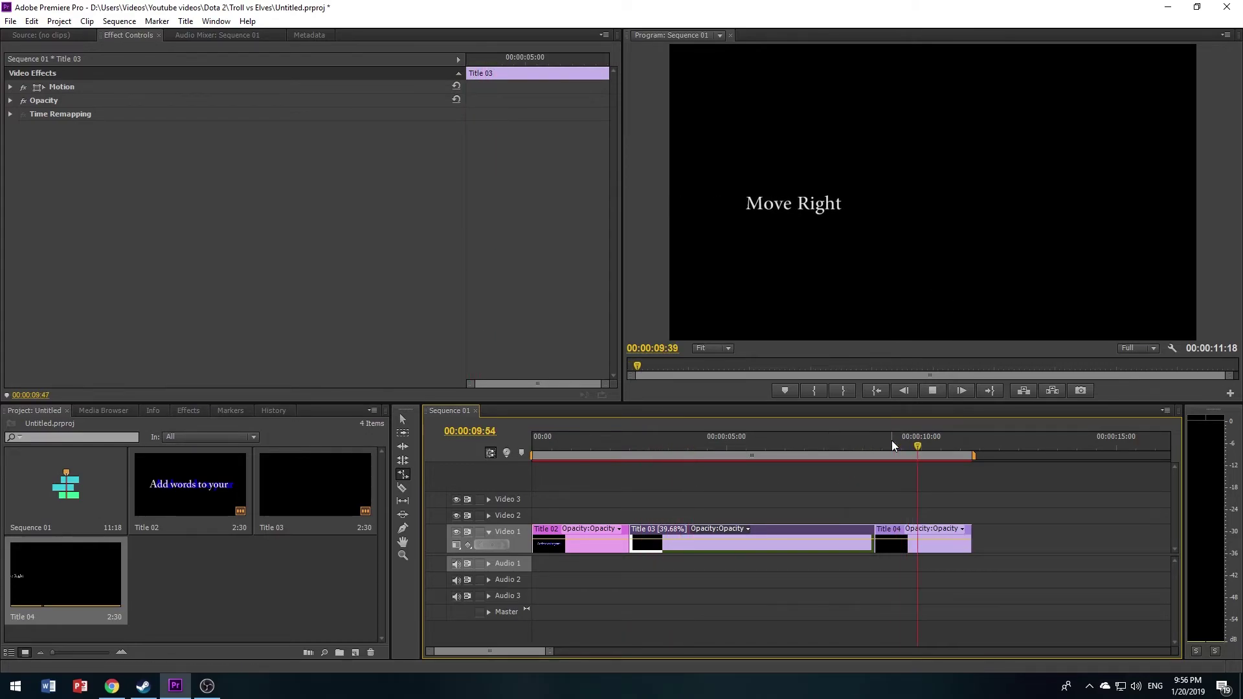
key(space)
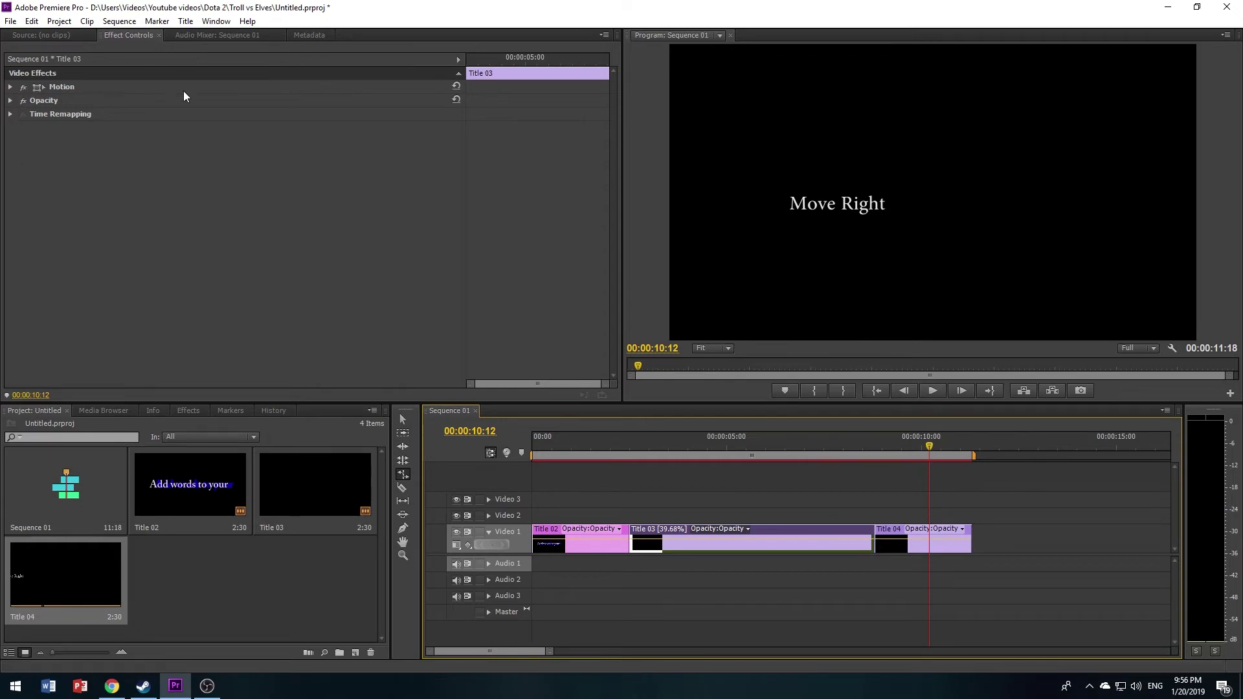
Return to the sequence start, select the Title 02 clip and delete all its Scale and Rotation keyframes
click(560, 446)
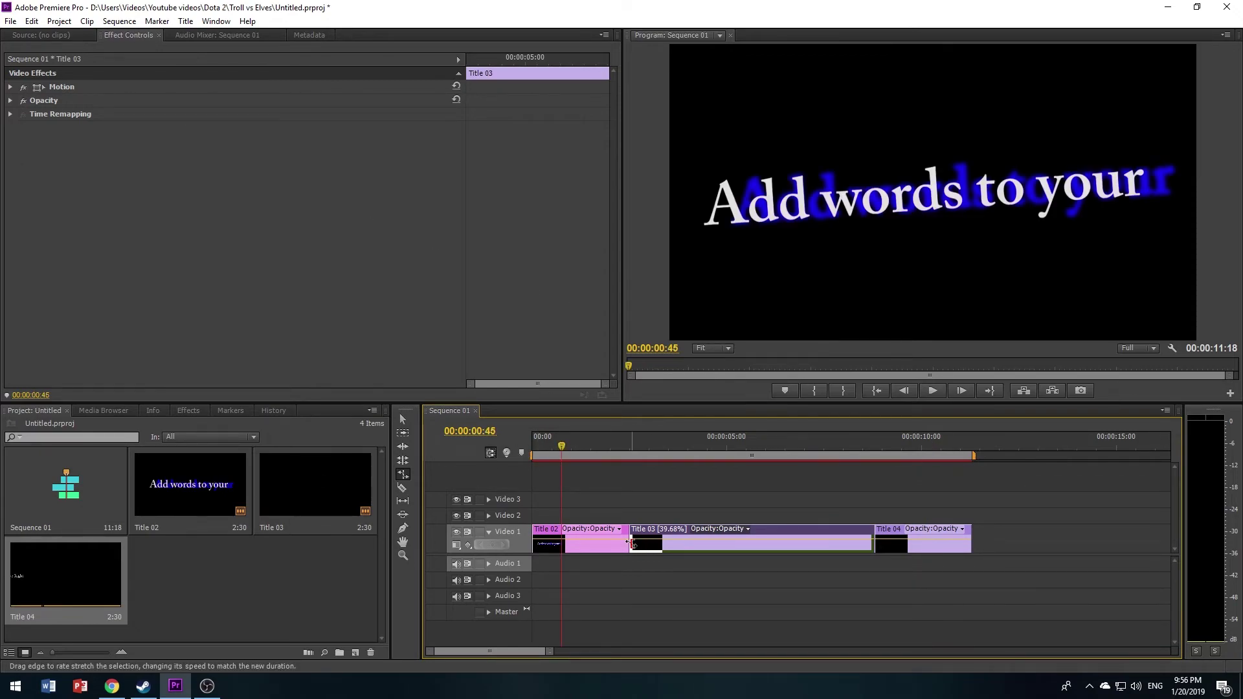
drag(561, 447, 531, 449)
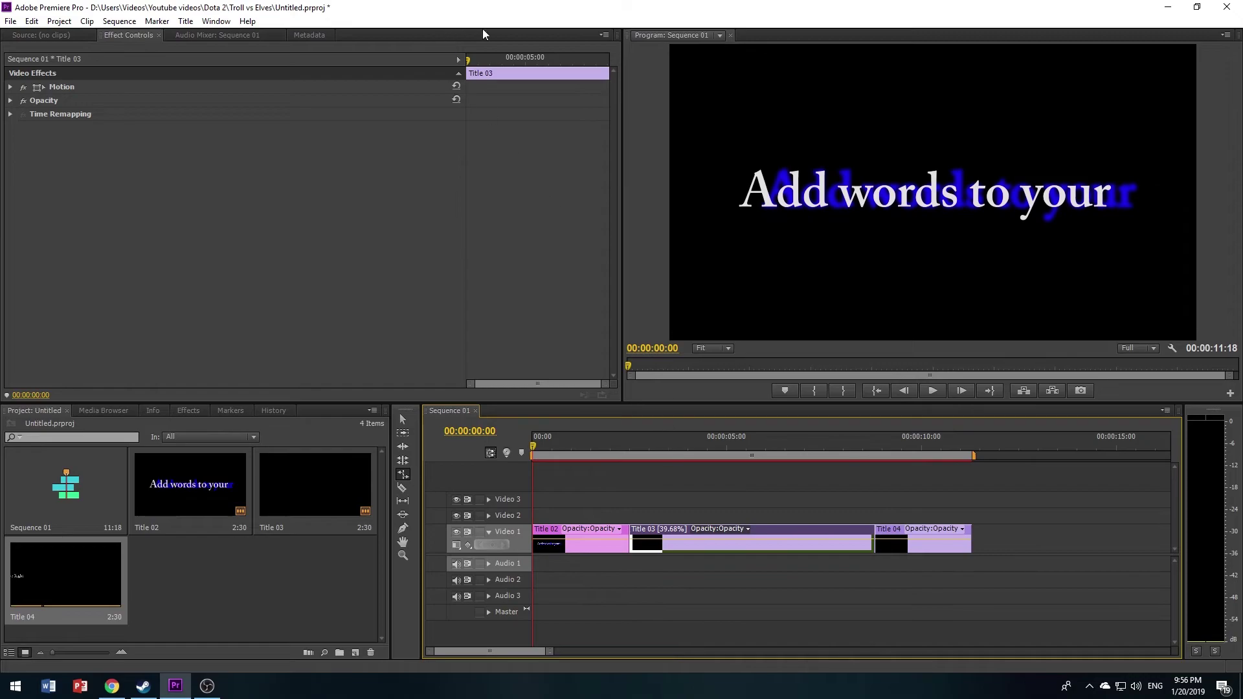
key(v)
click(568, 530)
click(565, 505)
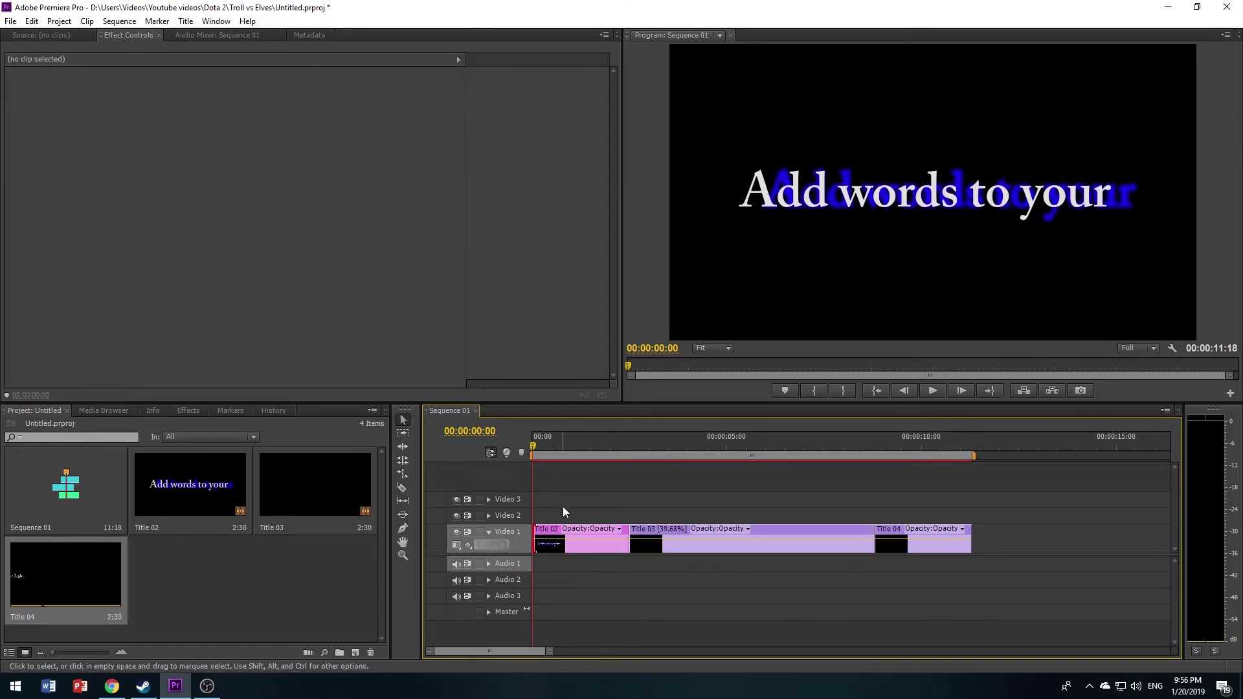
click(560, 535)
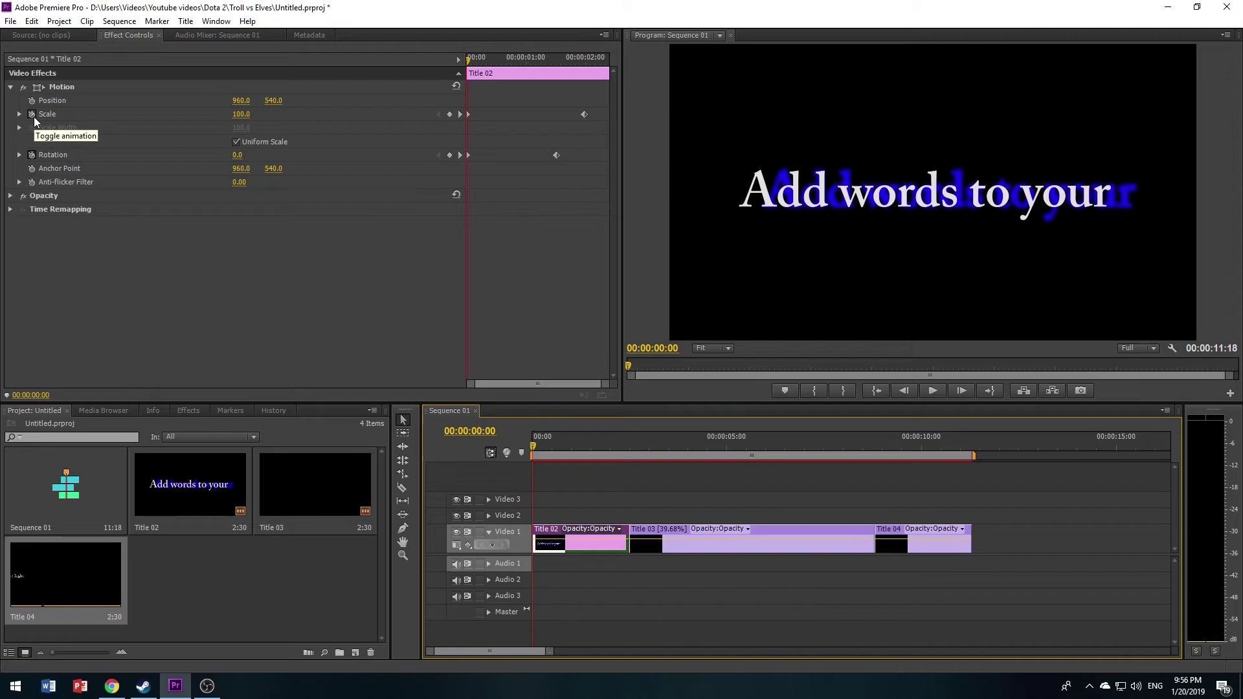
click(33, 116)
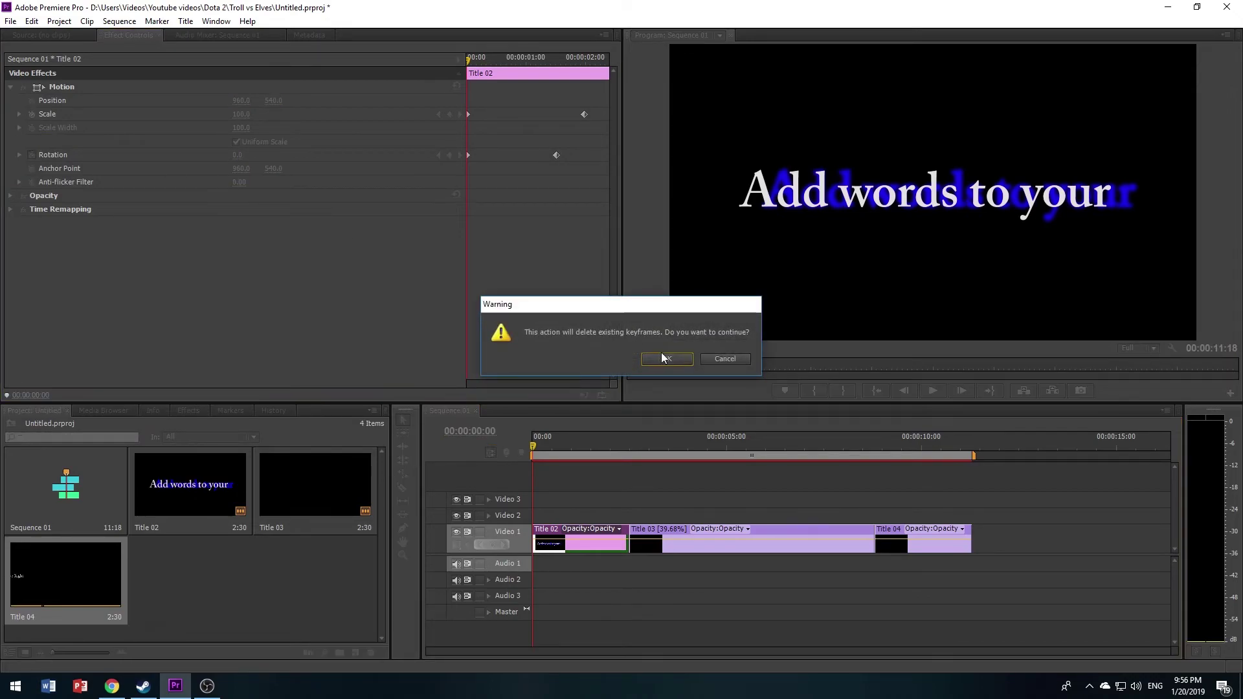
click(666, 360)
click(32, 155)
click(667, 360)
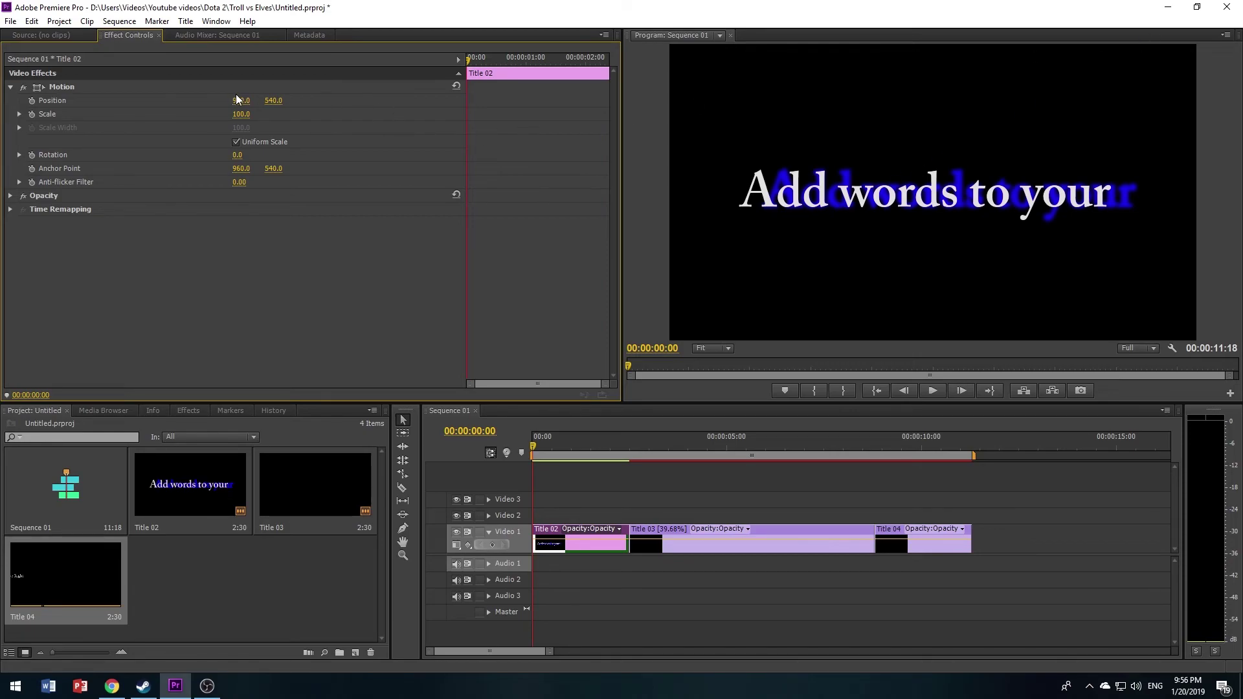
Animate Title 02's Position from its starting keyframe to 2018, -197 at 00:00:01:27 and play the movement from the sequence start
click(31, 101)
click(553, 60)
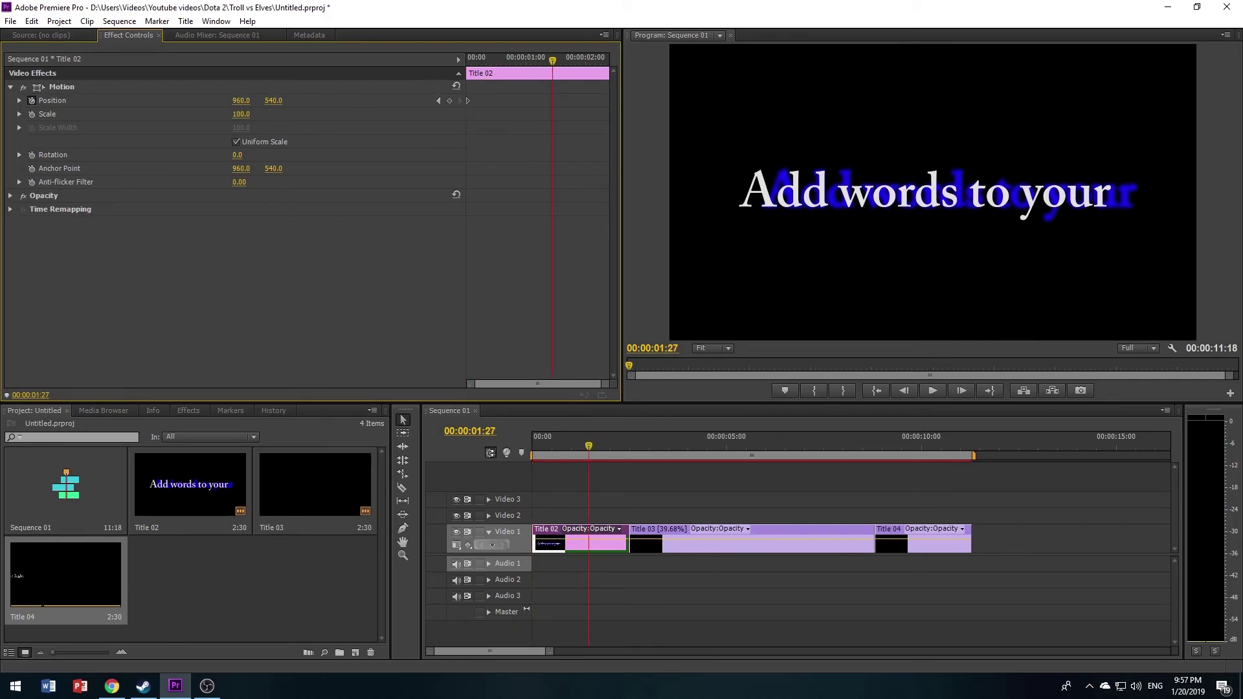
drag(241, 100, 919, 101)
drag(274, 101, 1, 100)
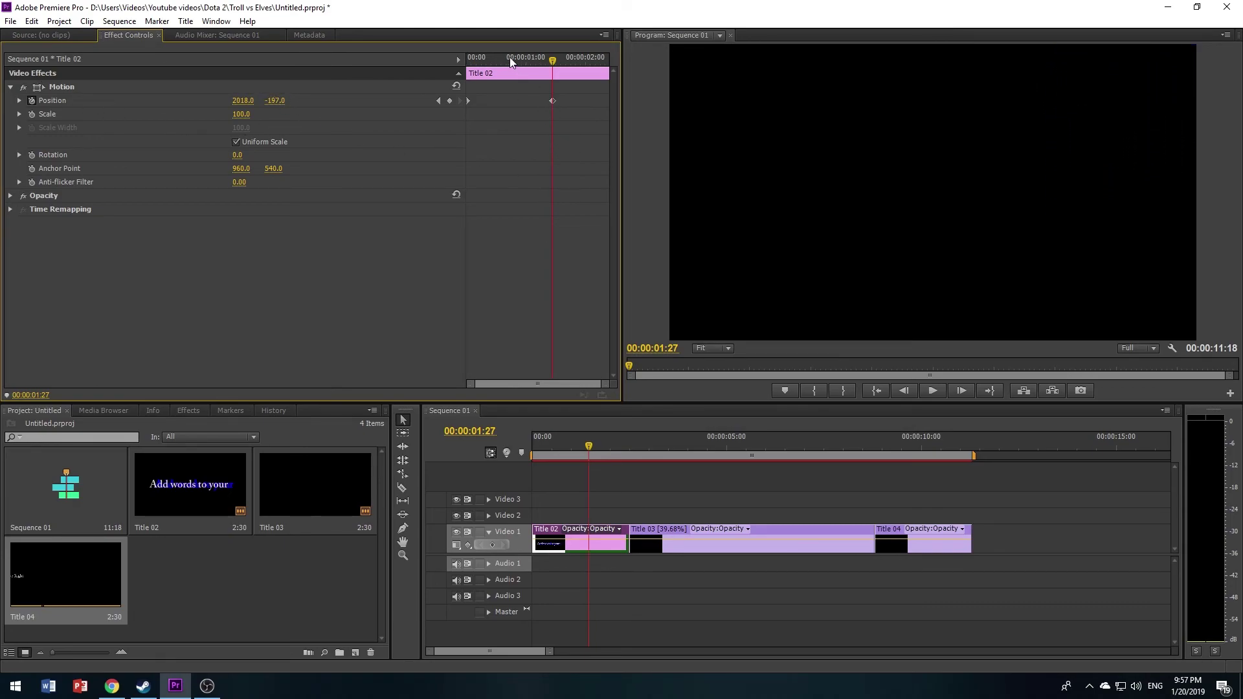
drag(511, 57, 457, 56)
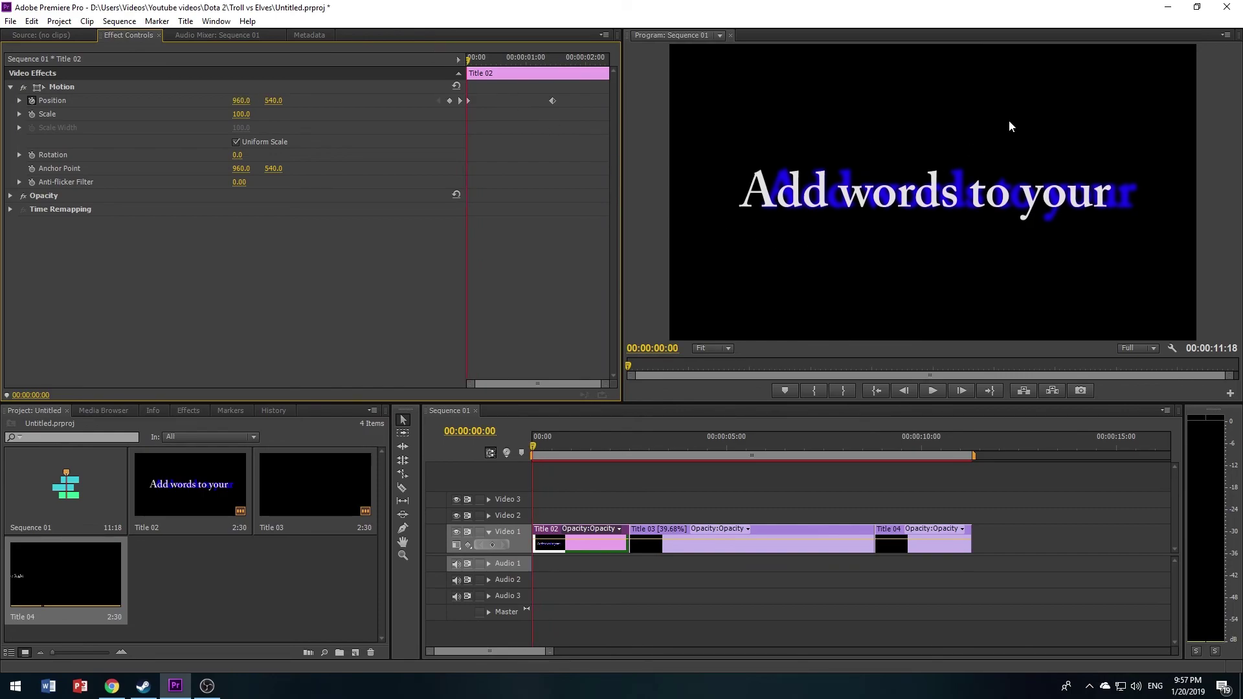
key(space)
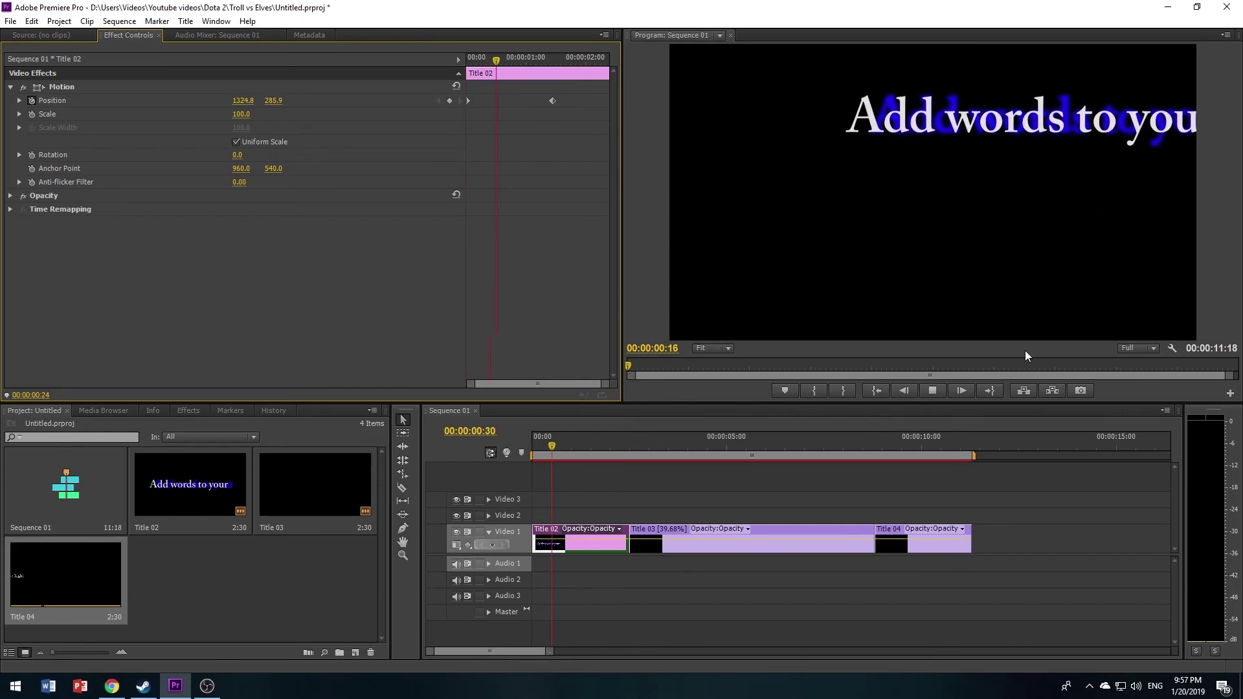